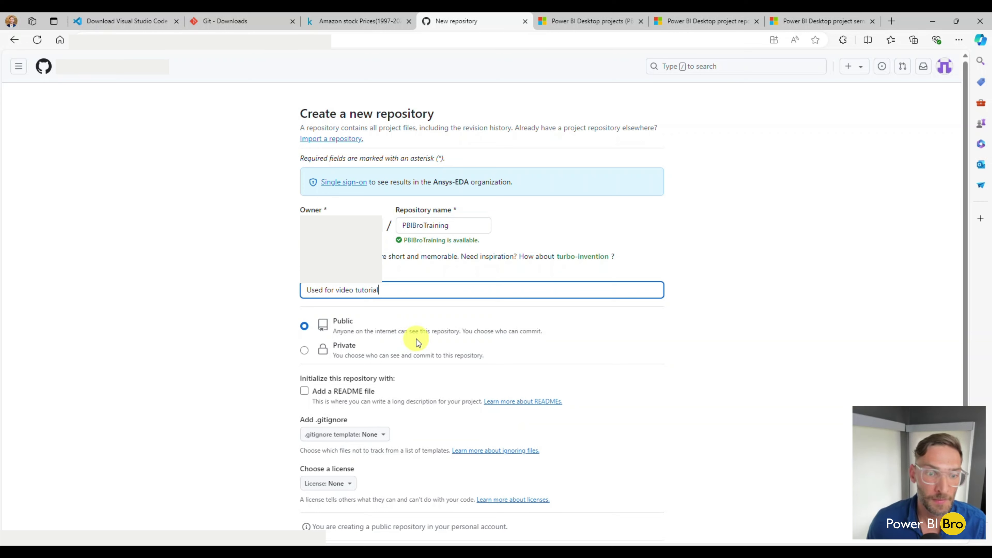
Add a README file to the new public PBIBroTraining repository and create the repository.
scroll(390, 340, "down", 1)
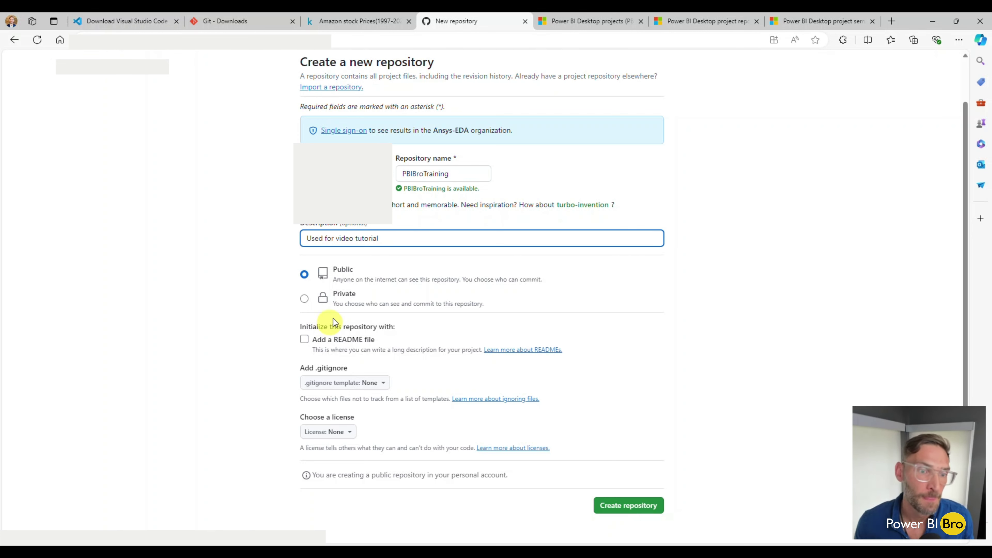
scroll(337, 294, "down", 1)
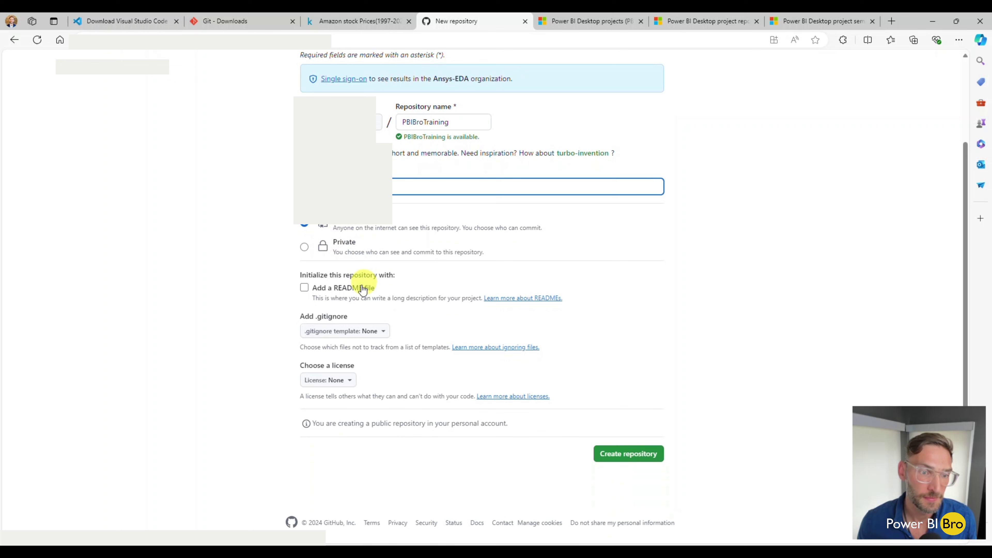
left_click(305, 288)
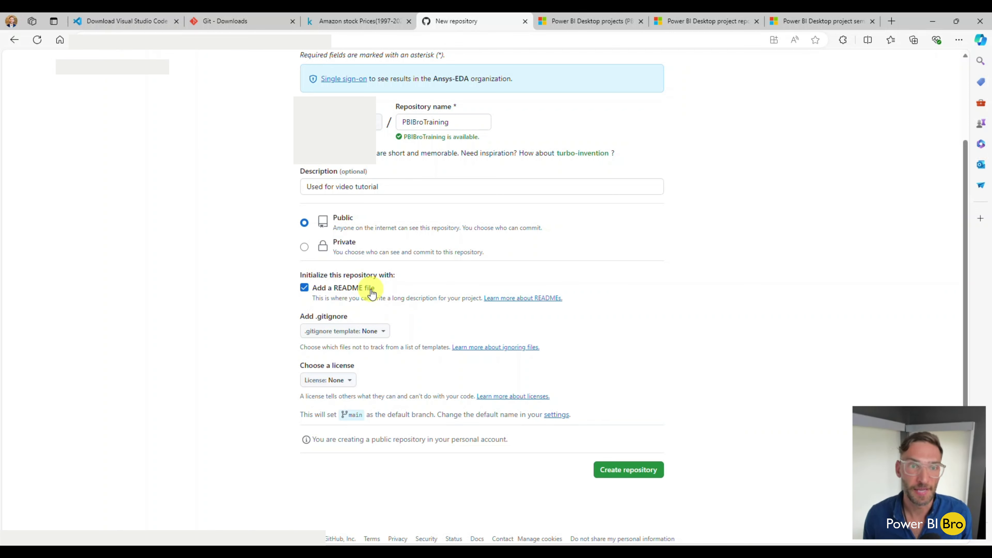
left_click(639, 477)
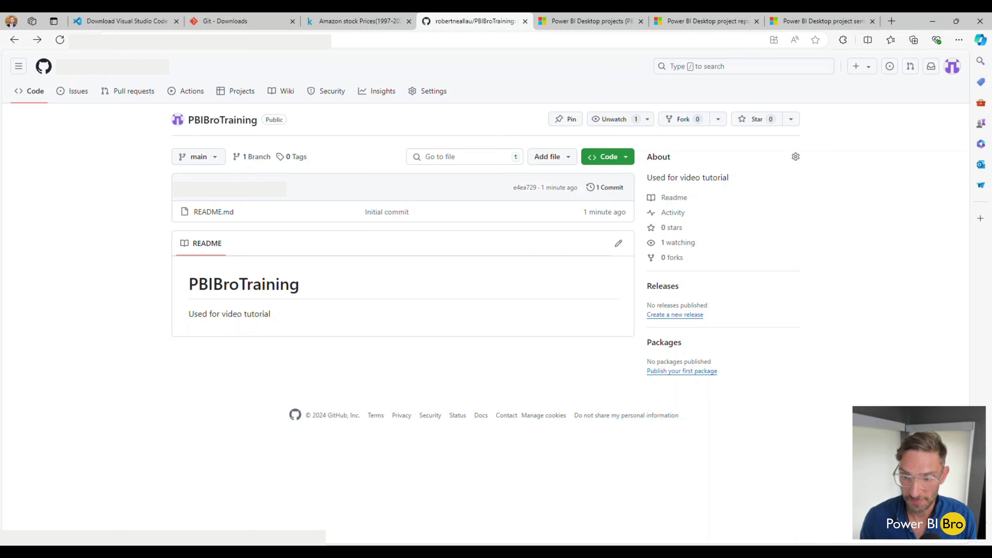
Switch to Visual Studio Code and close the currently open PBITraining1 folder.
left_click(805, 548)
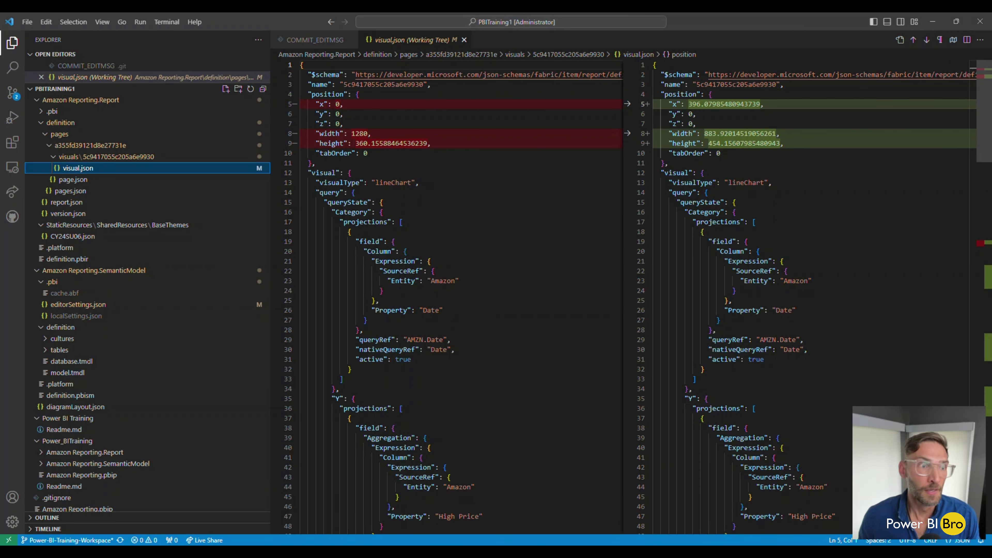
left_click(26, 22)
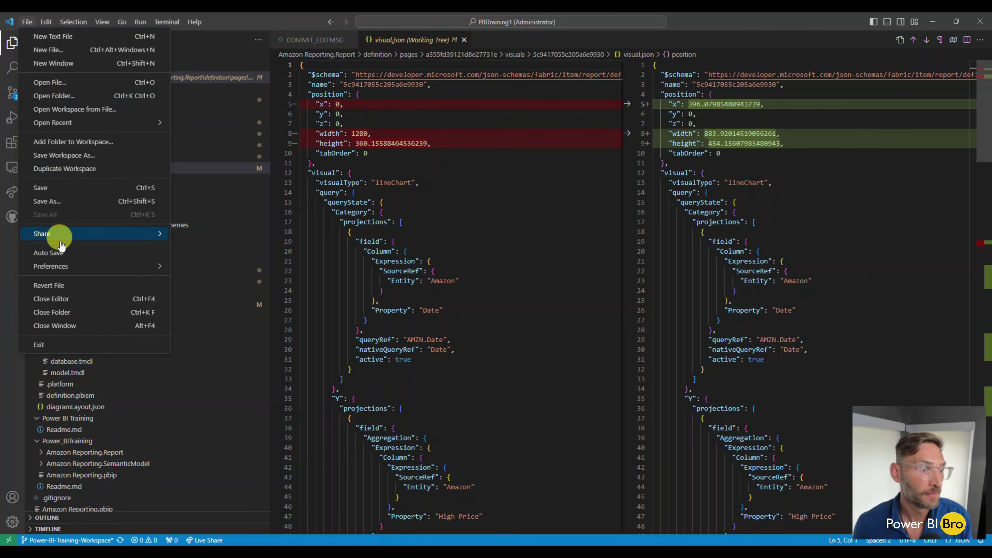
left_click(74, 313)
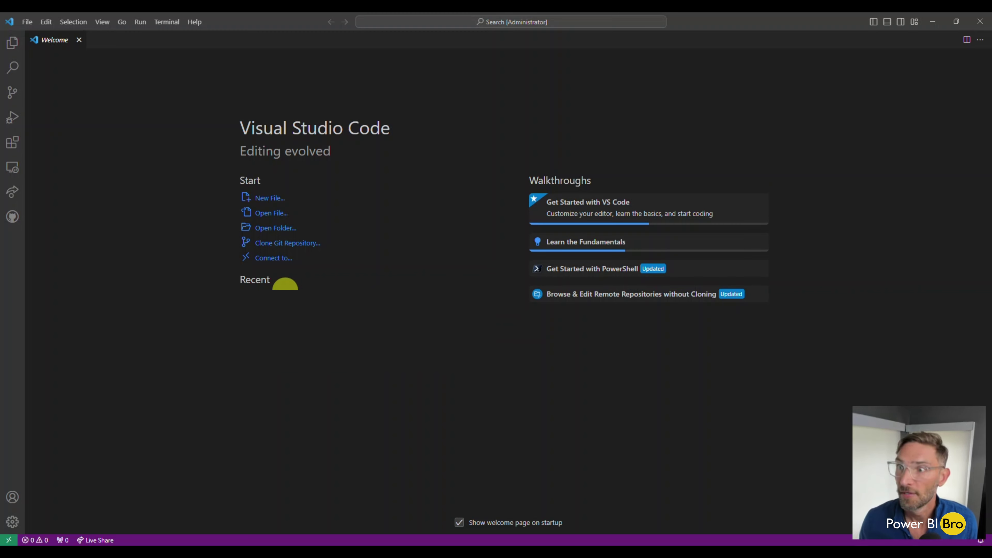
Review the installed extensions, including GitHub Pull Requests, GitHub Repositories, Azure Repos and Remote Repositories.
left_click(12, 143)
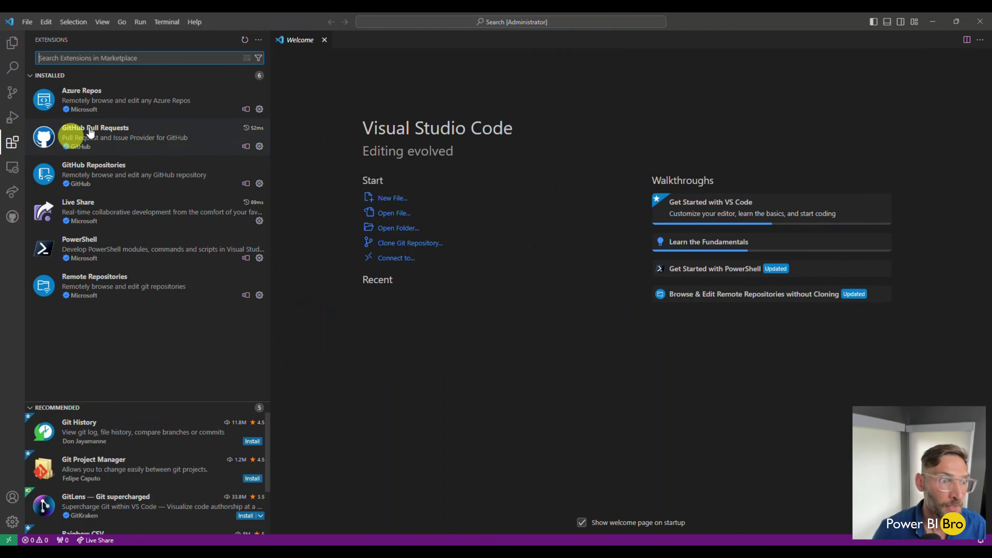
mouse_move(134, 148)
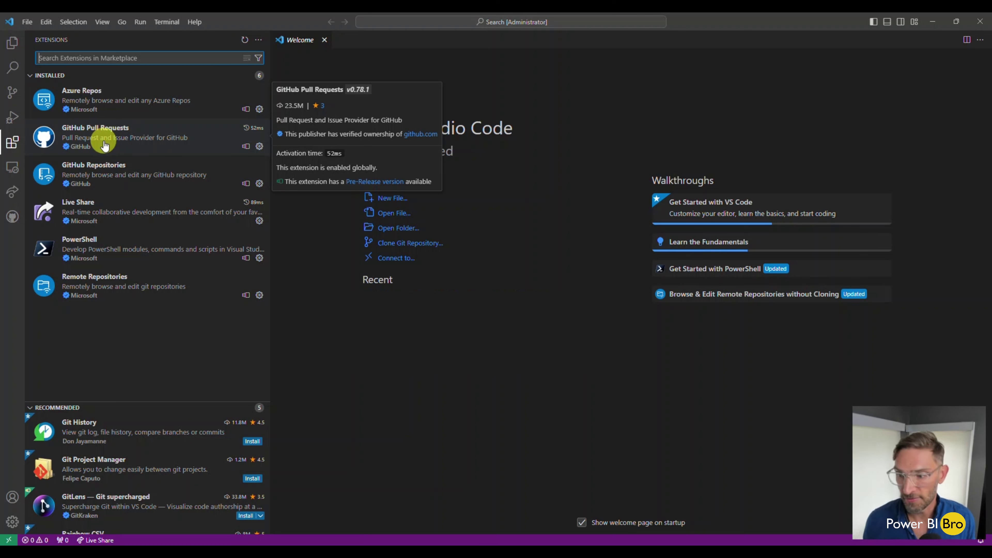
mouse_move(96, 182)
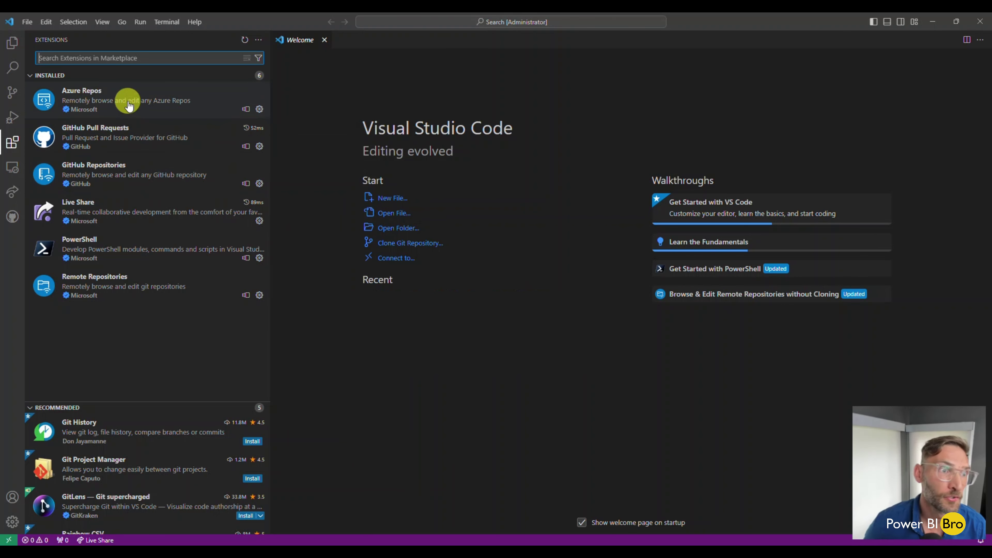
mouse_move(128, 106)
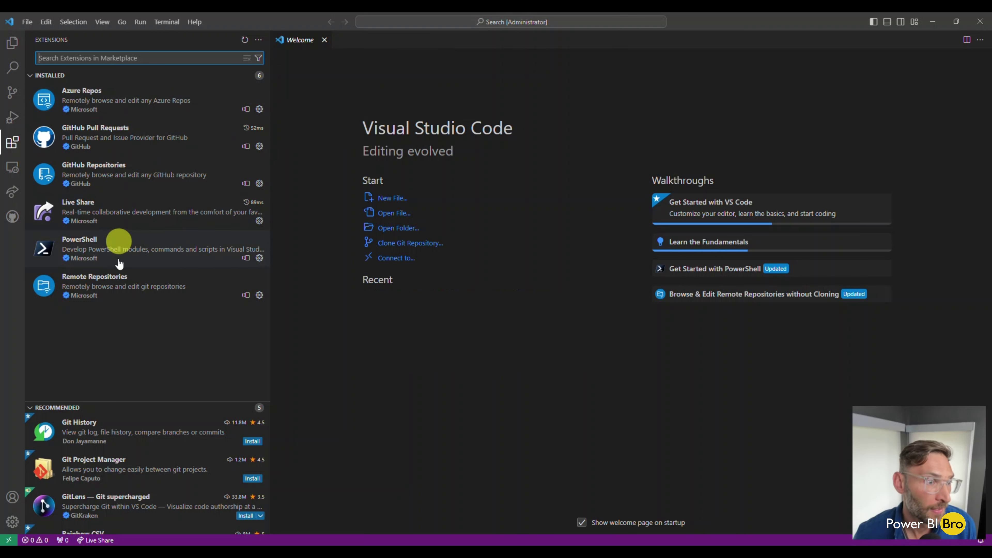
mouse_move(124, 288)
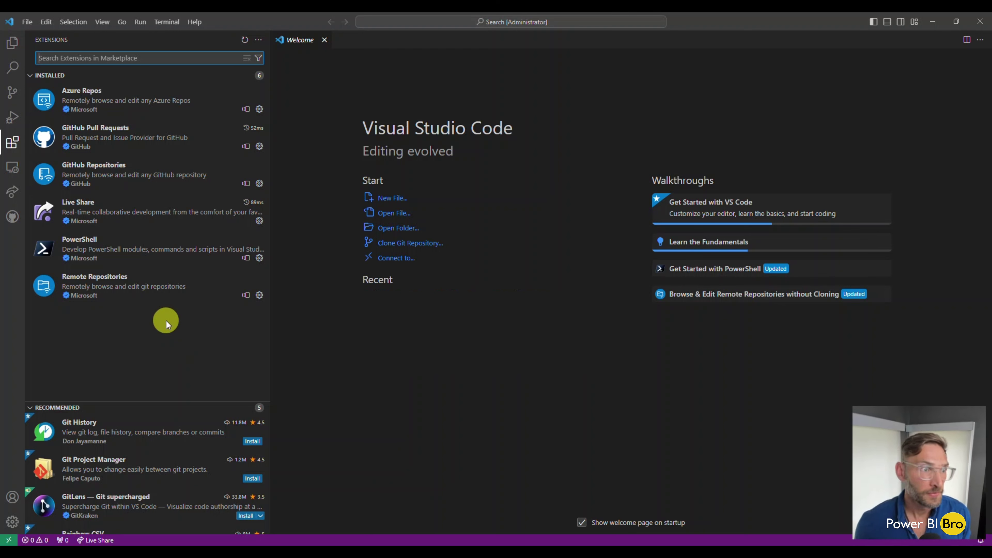
Search the extension marketplace for "github" and view the details of the GitHub Pull Requests extension.
left_click(12, 144)
left_click(12, 144)
left_click(107, 58)
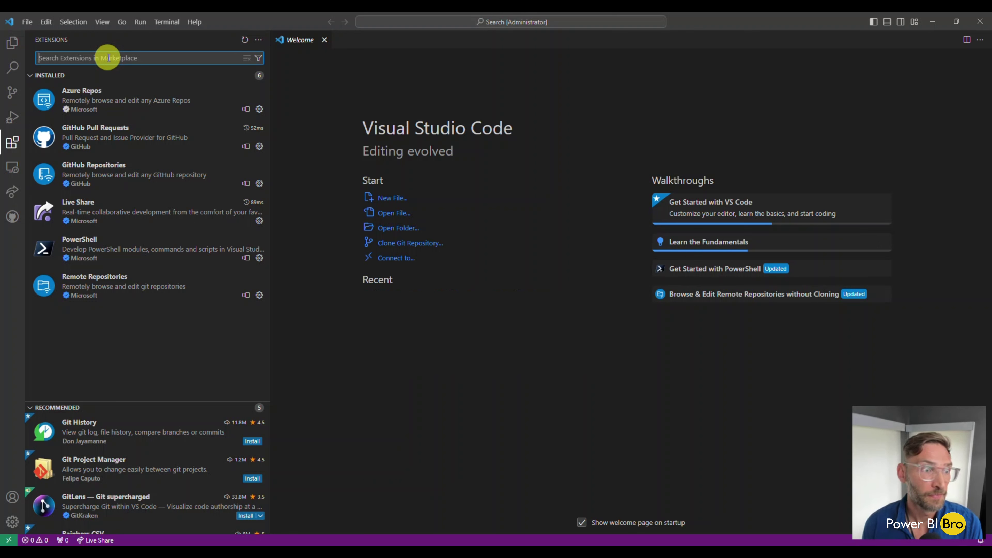
type("gi")
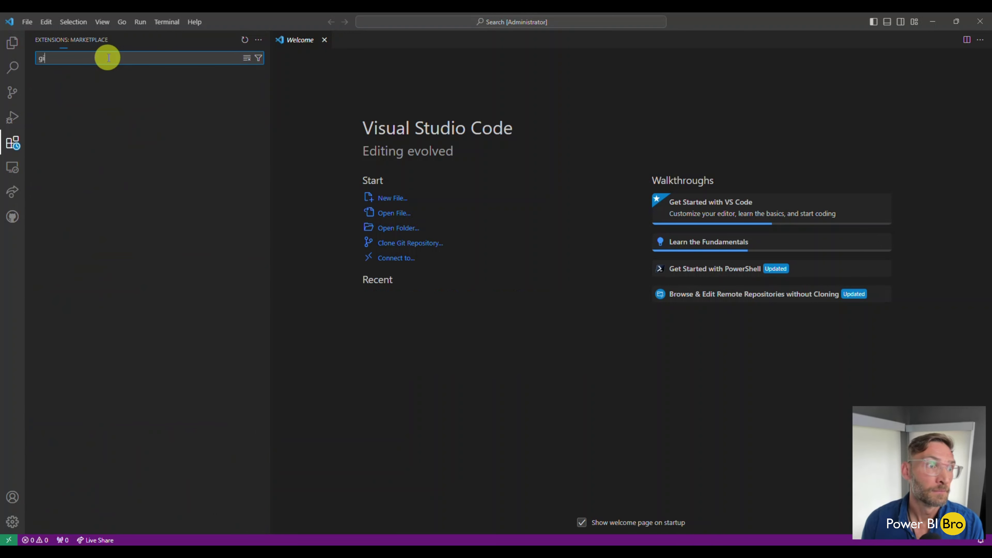
type("thub")
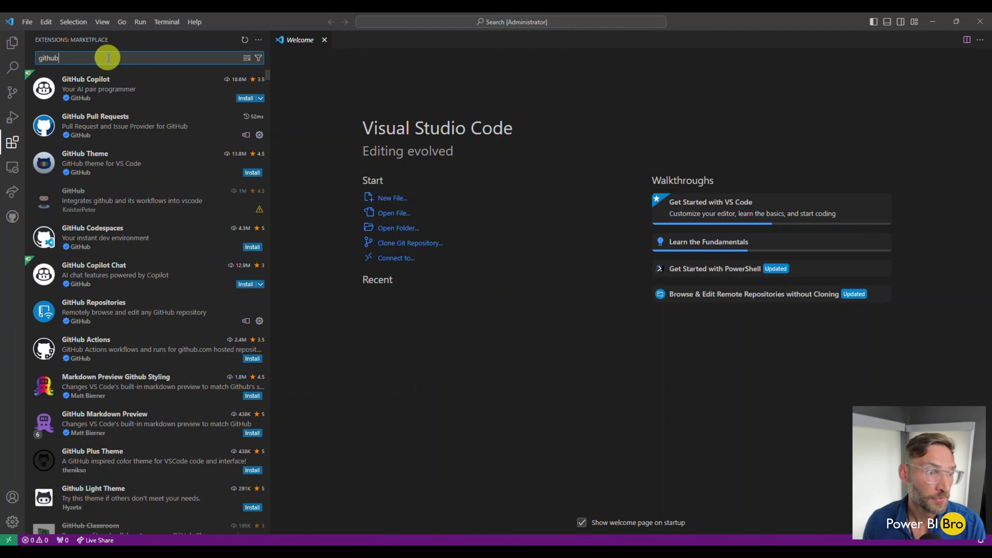
left_click(116, 131)
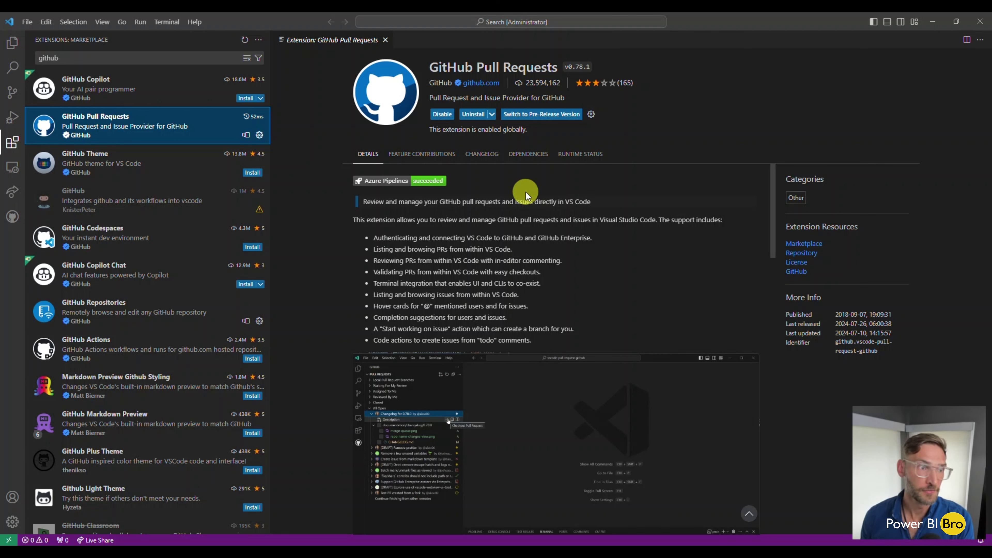
left_click(19, 147)
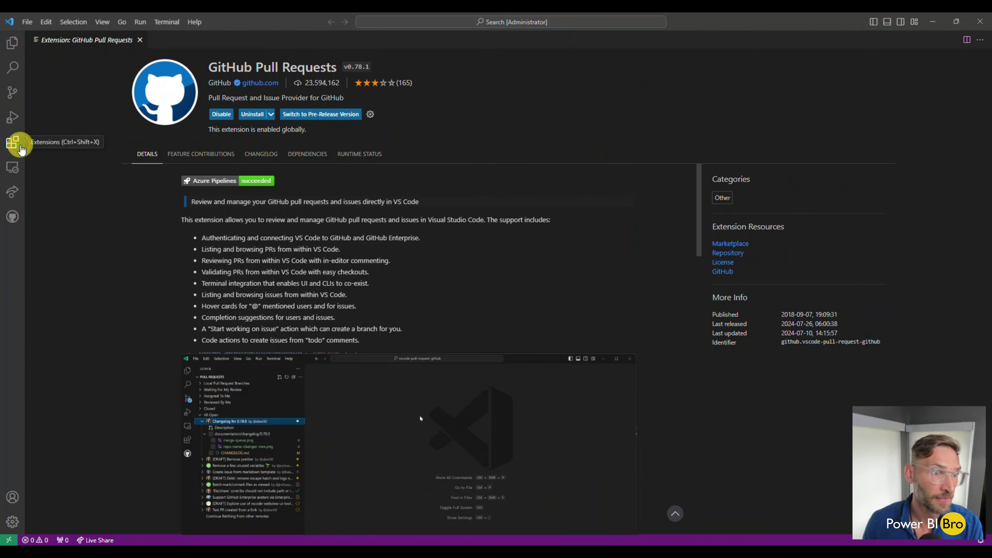
left_click(15, 143)
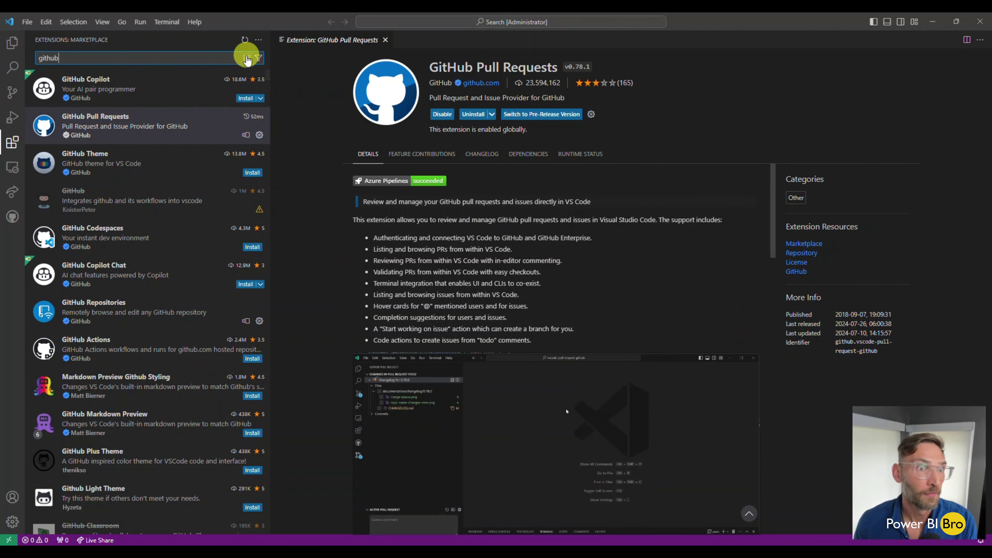
Clear the extension search and check the installed GitHub Repositories and GitHub Pull Requests extensions.
double_click(161, 58)
key("BackSpace")
key("BackSpace")
key("BackSpace")
key("BackSpace")
key("BackSpace")
key("BackSpace")
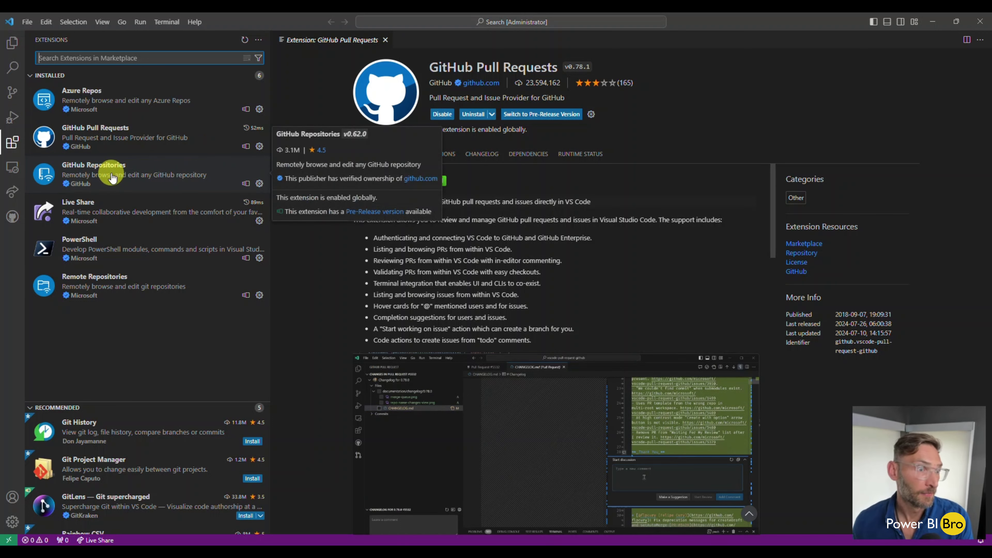
mouse_move(136, 142)
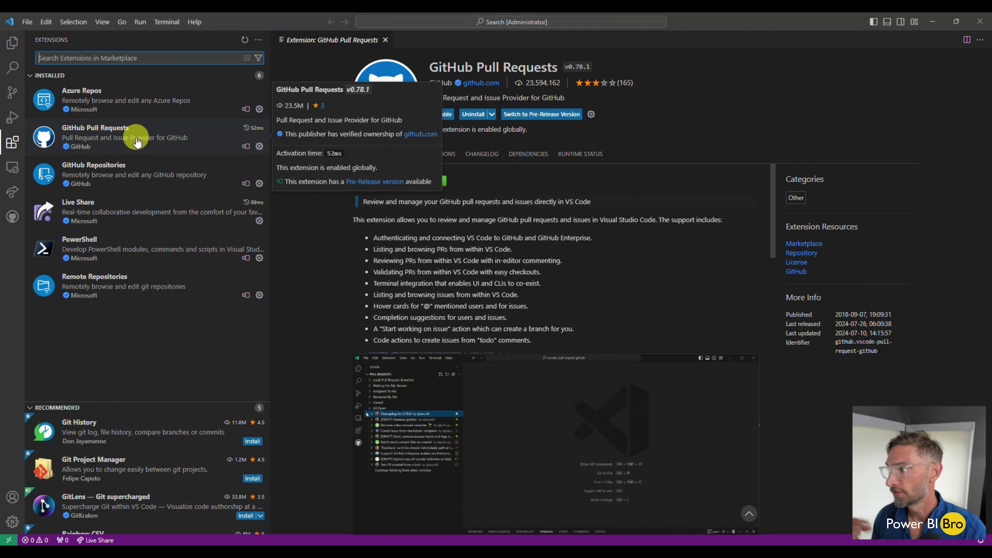
Clone the PBIBroTraining repository from GitHub into the Power BI Bro - Projects folder and open the cloned repository.
left_click(11, 42)
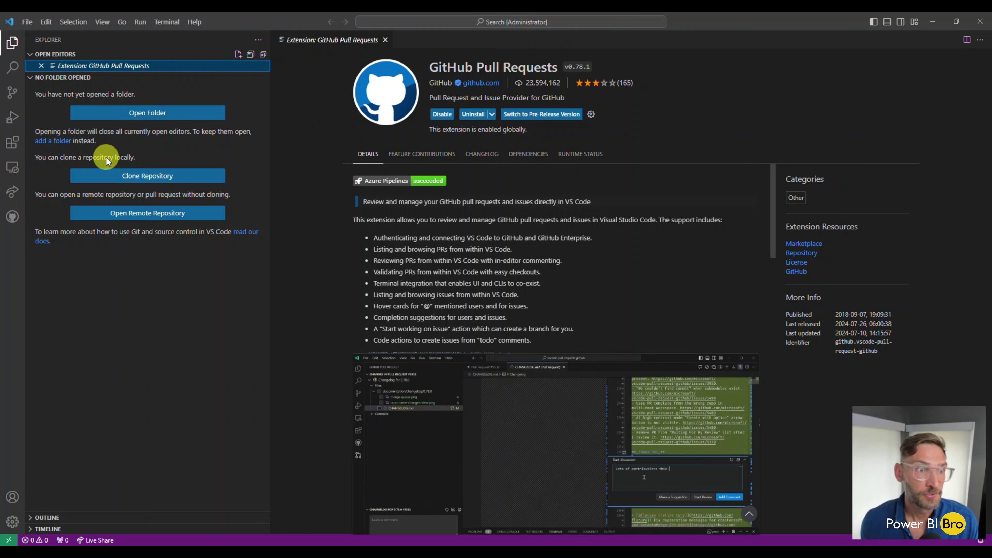
left_click(137, 298)
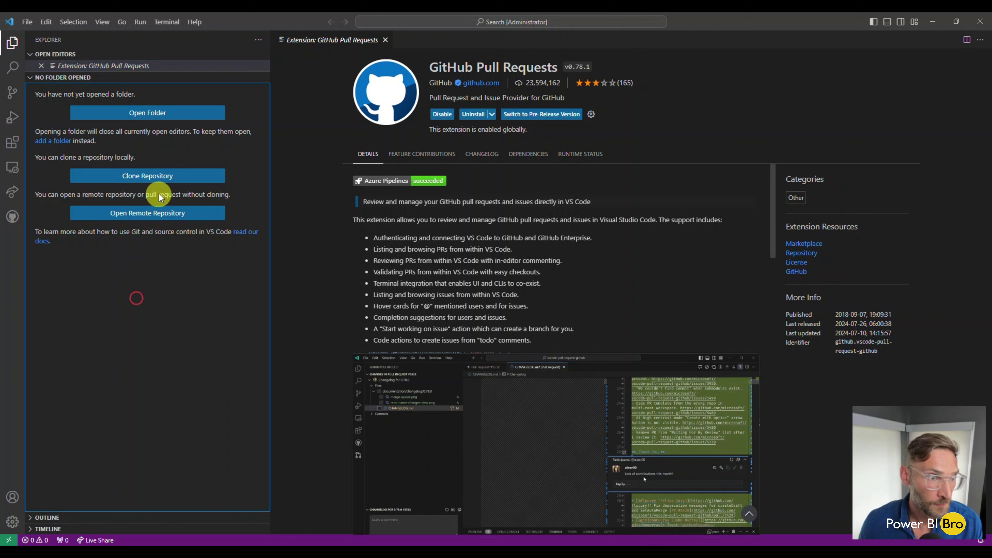
left_click(153, 180)
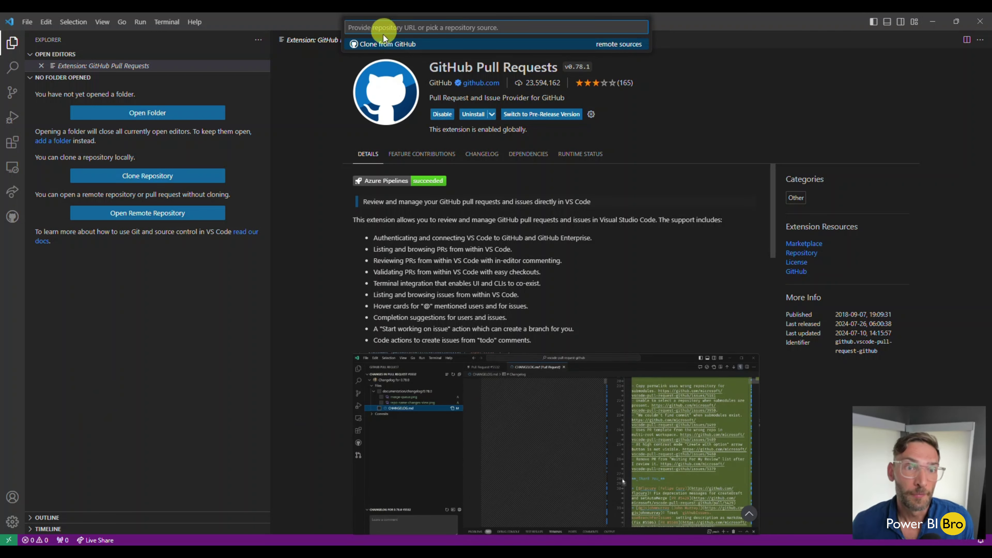
left_click(382, 42)
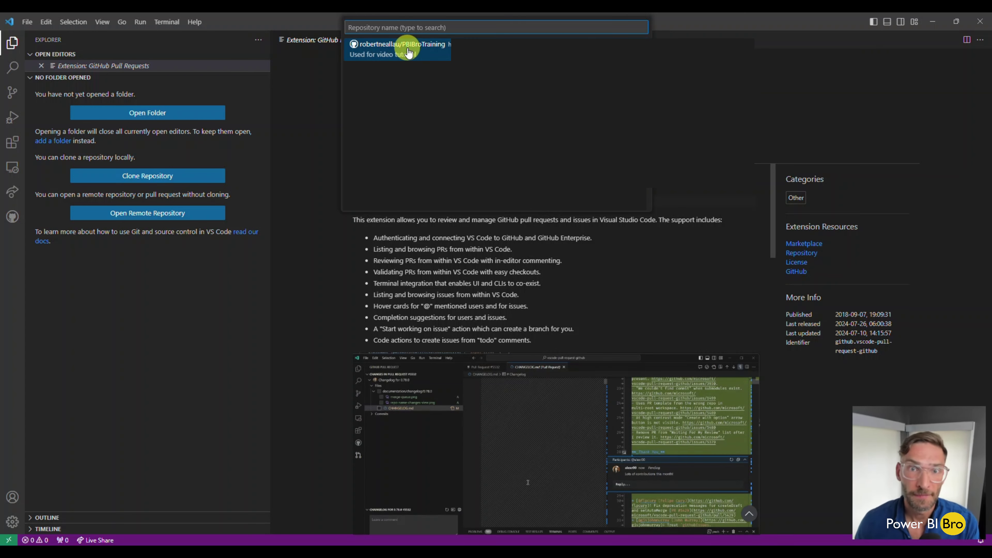
left_click(408, 52)
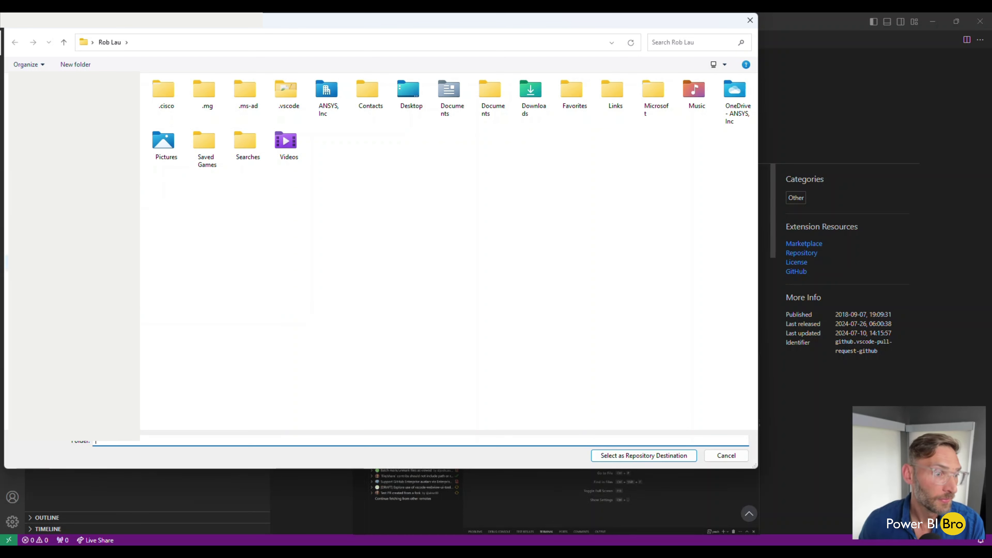
left_click(98, 313)
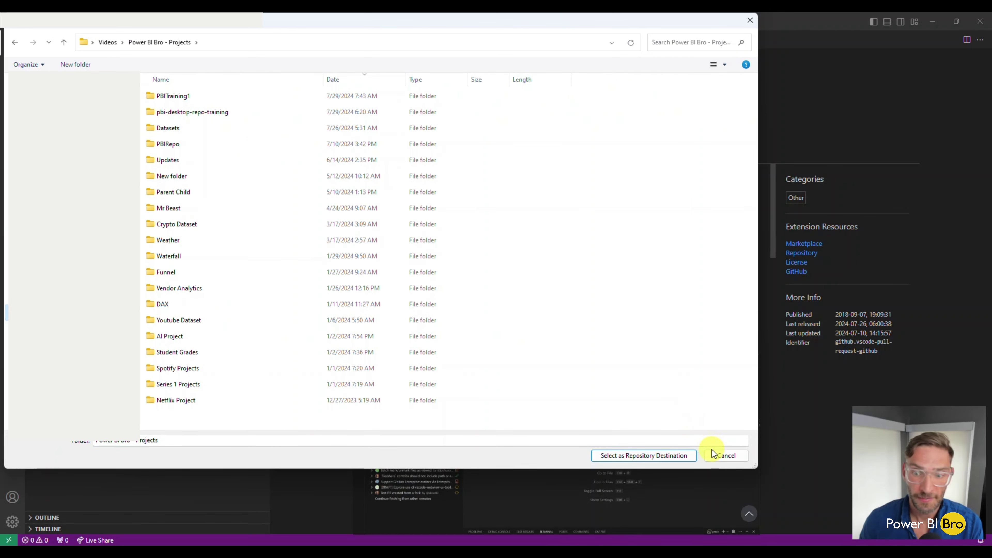
left_click(658, 460)
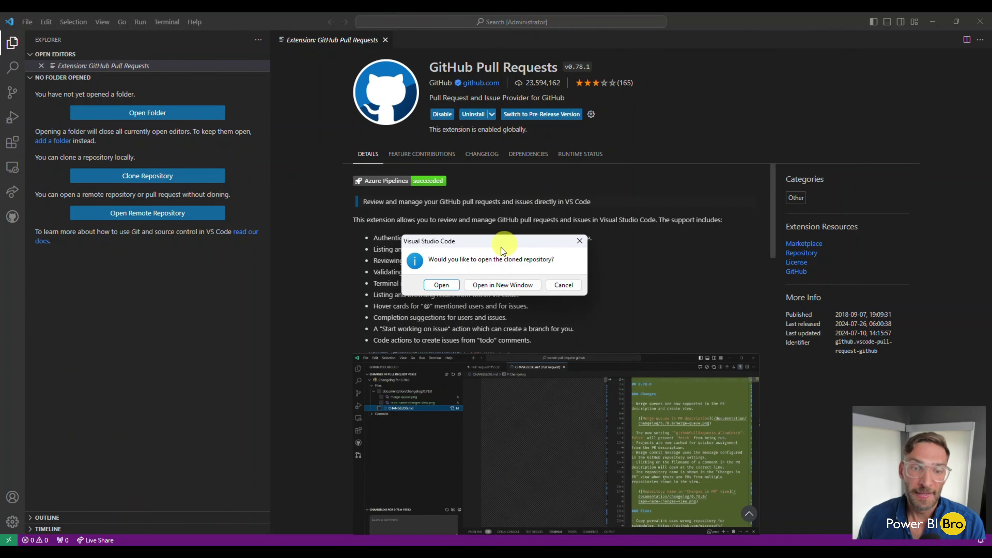
left_click(449, 285)
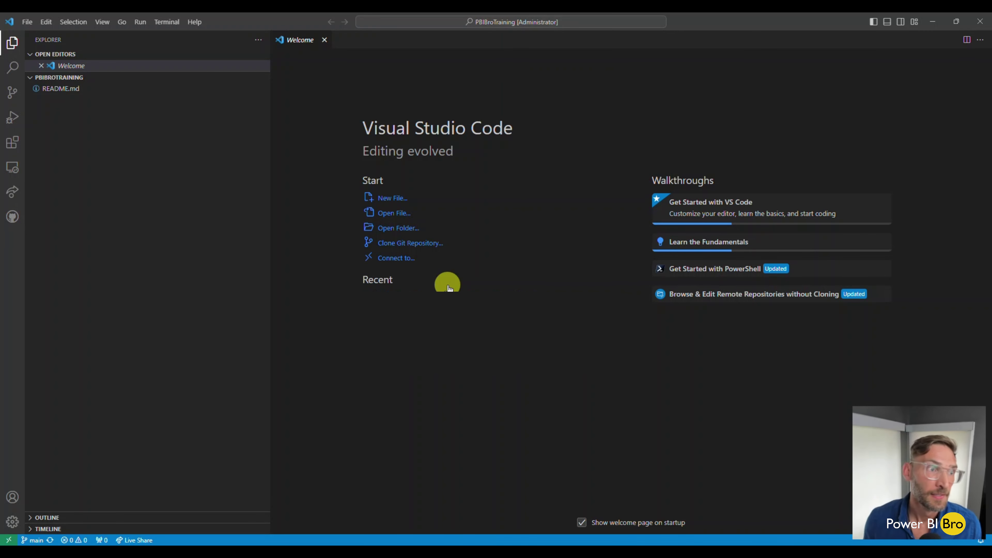
View the cloned repository's README.md, then inspect the local PBIBroTraining folder within Power BI Bro - Projects in File Explorer.
left_click(61, 89)
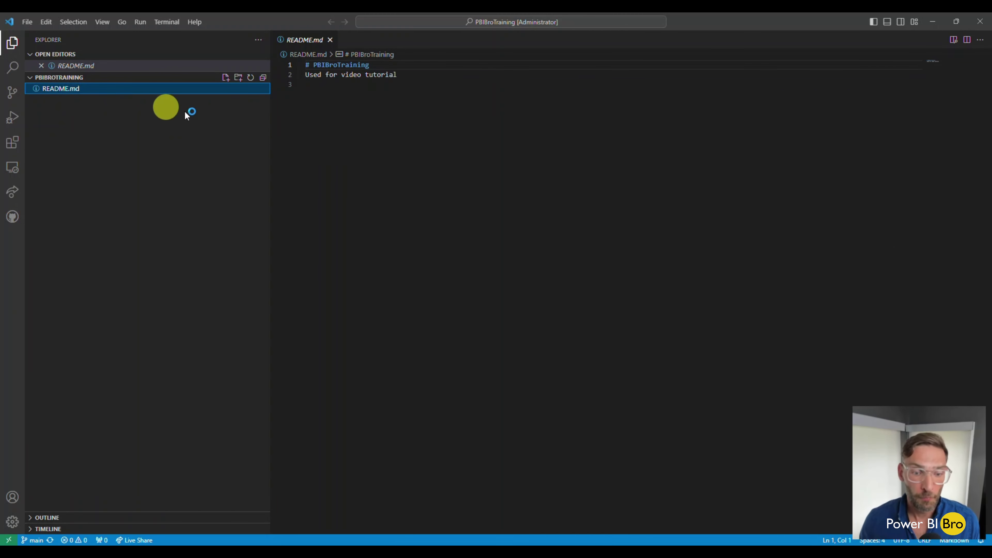
key("alt+Tab")
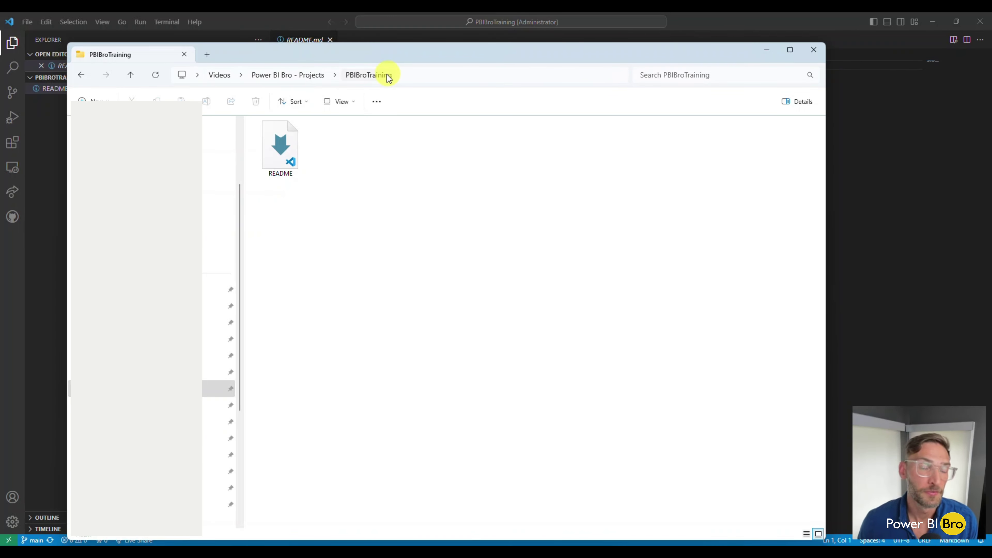
left_click(80, 76)
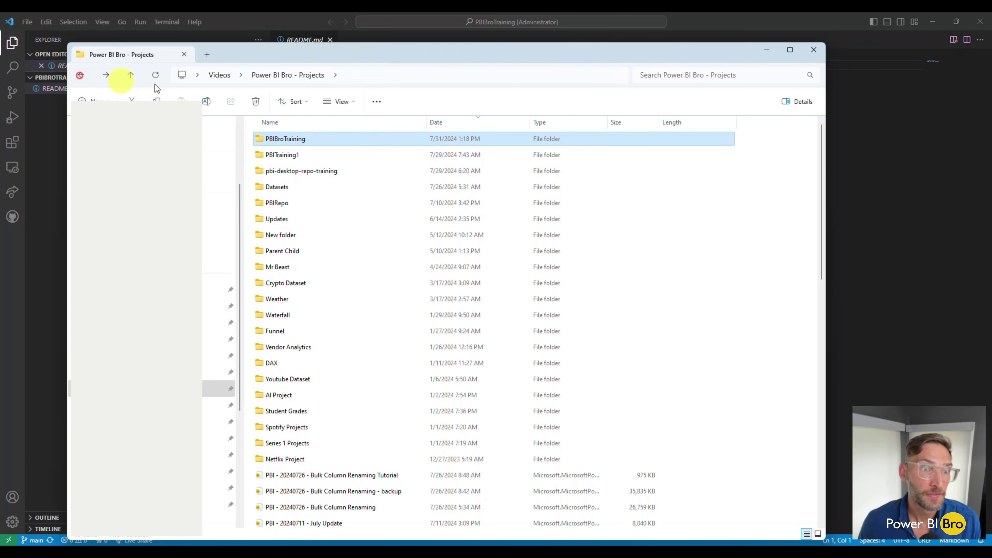
double_click(291, 140)
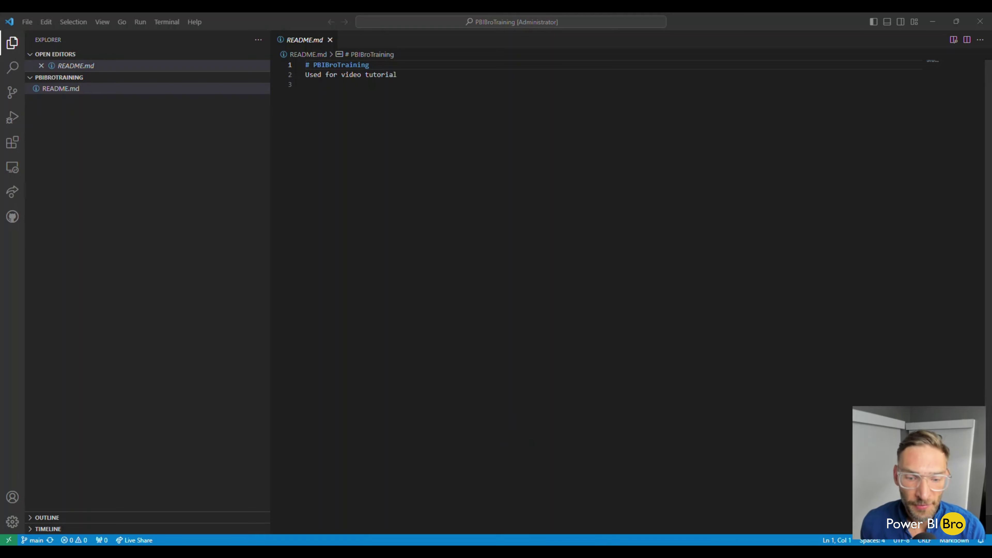
Switch to the browser and examine the Kaggle page for the Amazon stock prices dataset, including its web address and the AMZN.csv file.
left_click(507, 547)
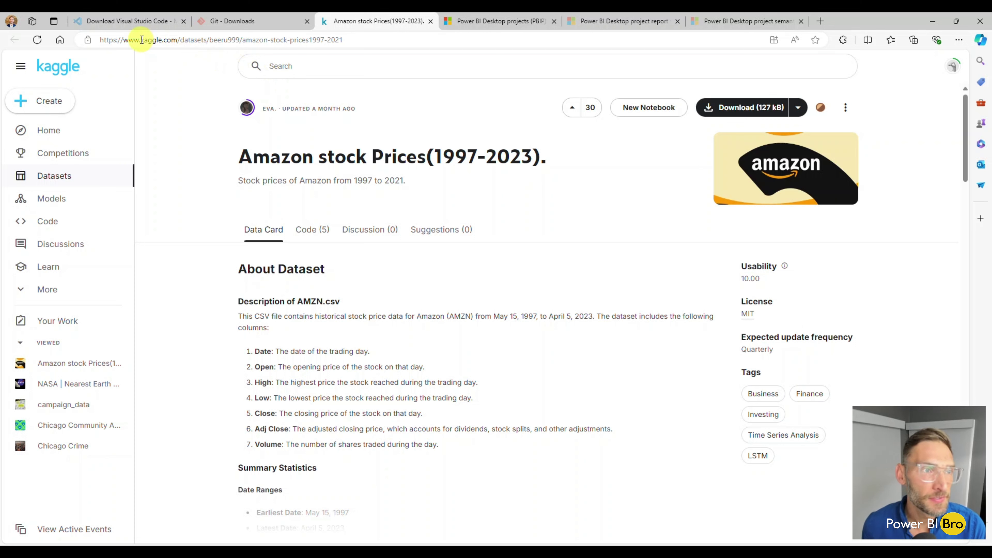
left_click_drag(142, 40, 376, 42)
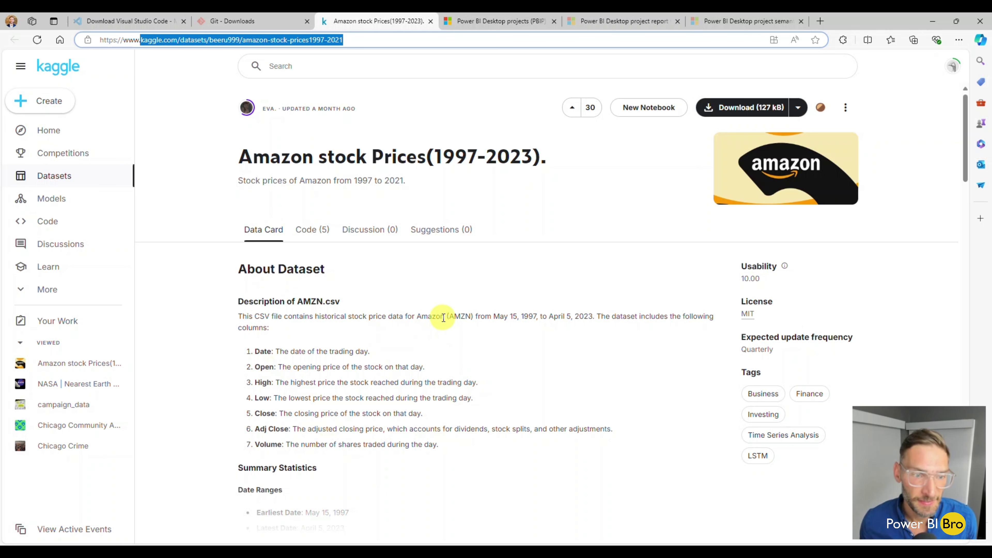
left_click_drag(298, 303, 344, 303)
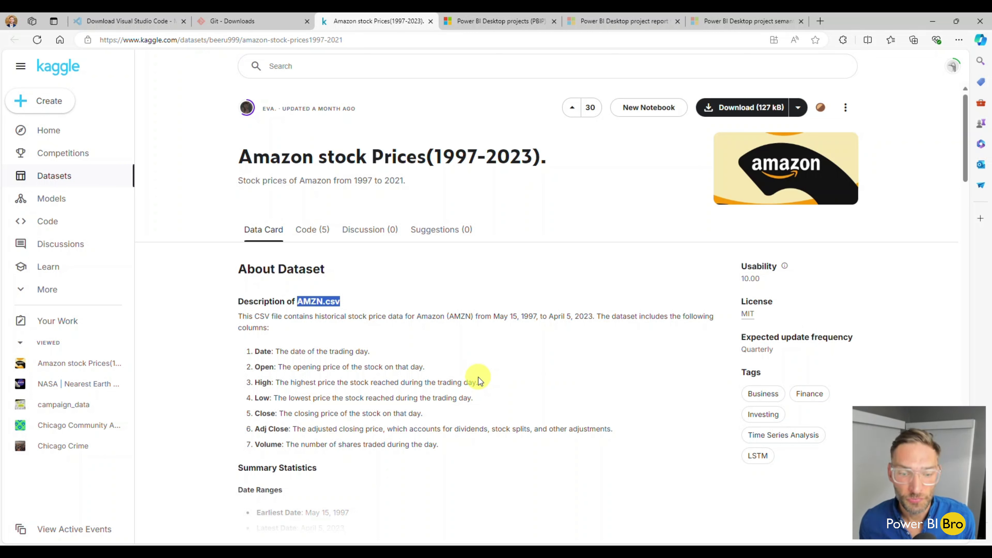
Switch to File Explorer and copy the AMZN.csv dataset into the local PBIBroTraining folder.
left_click(395, 552)
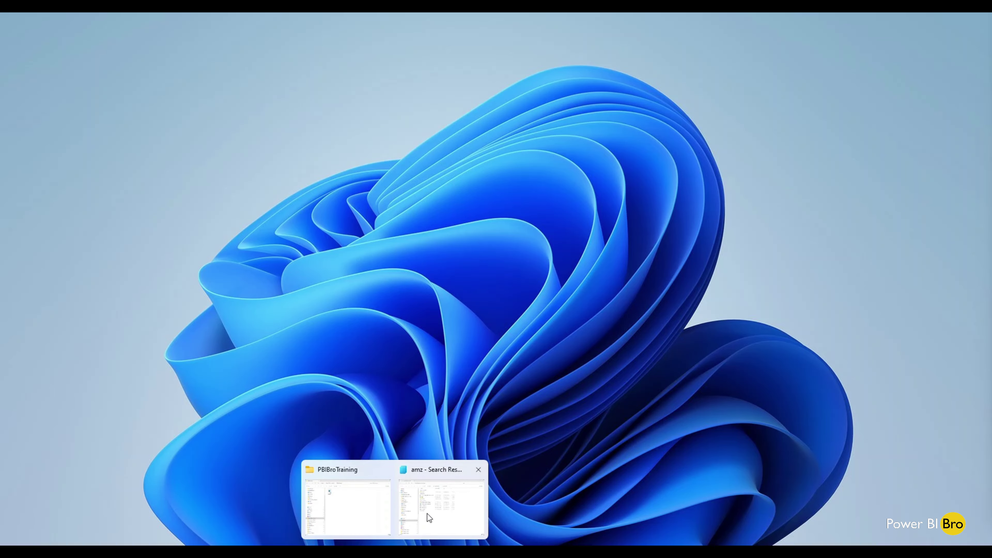
left_click(426, 513)
mouse_move(395, 541)
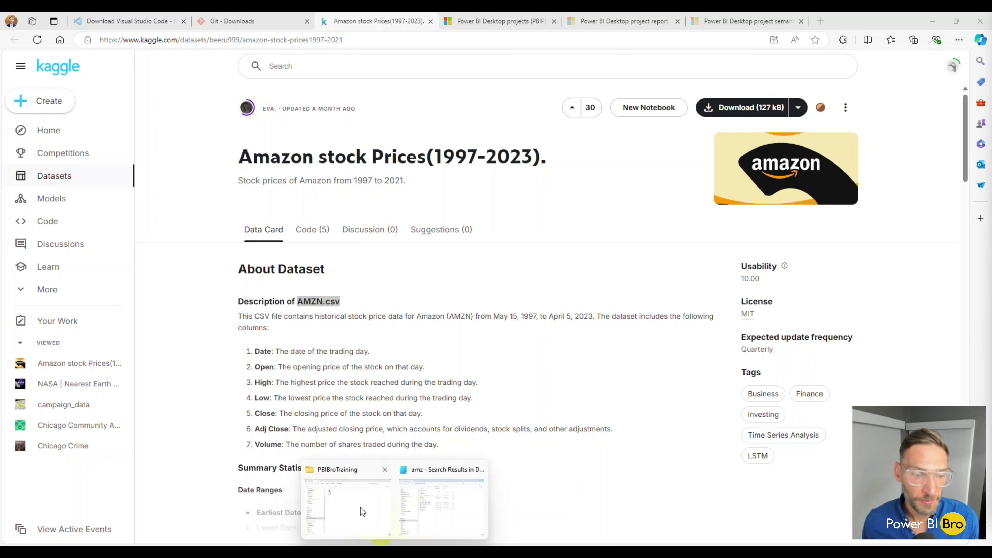
left_click(347, 496)
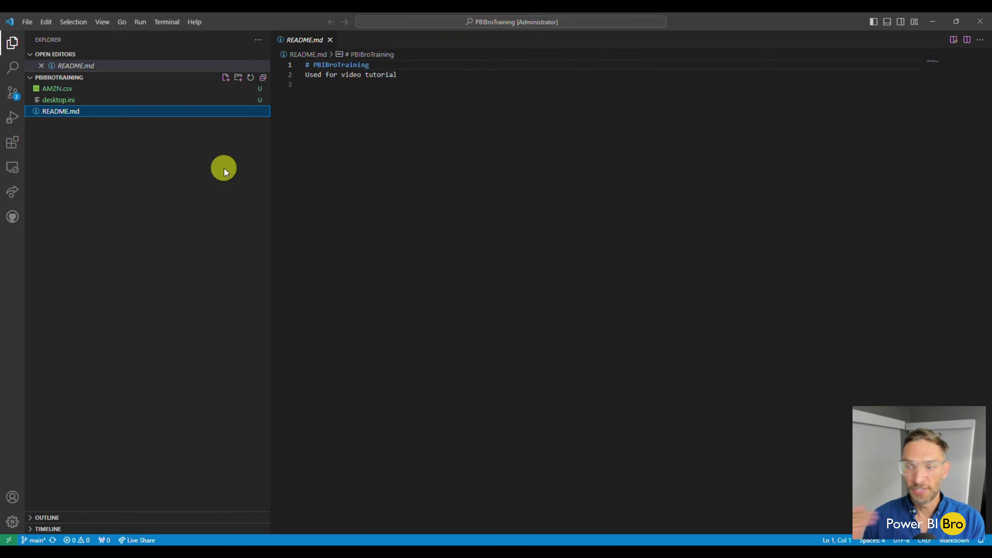
Open AMZN.csv in Visual Studio Code to check its contents, and stage all changed files in the repository.
left_click(69, 88)
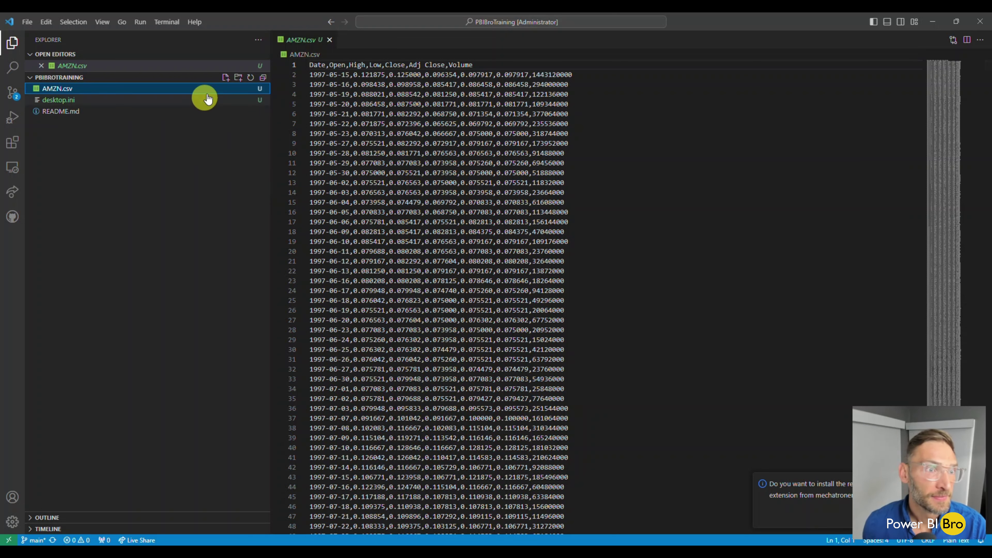
left_click(12, 93)
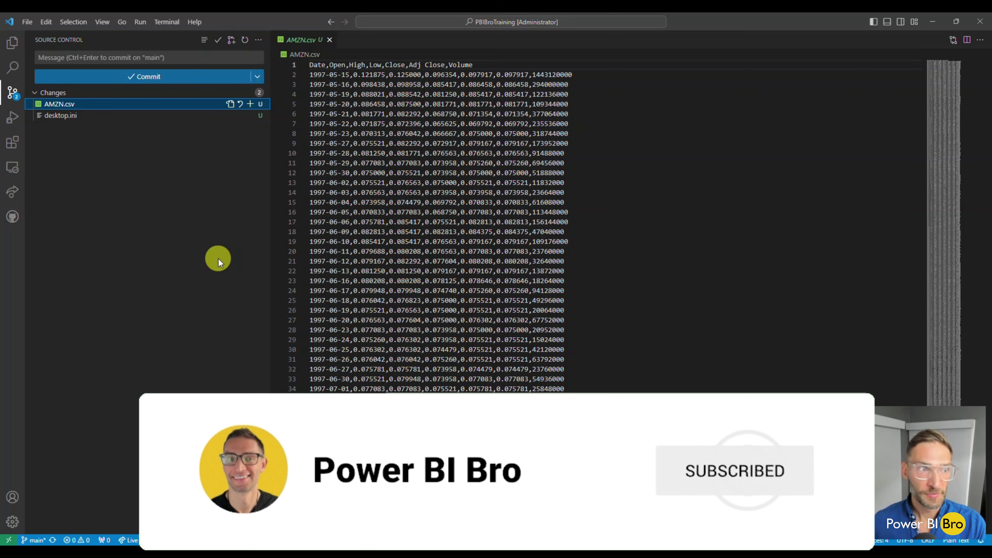
left_click(248, 93)
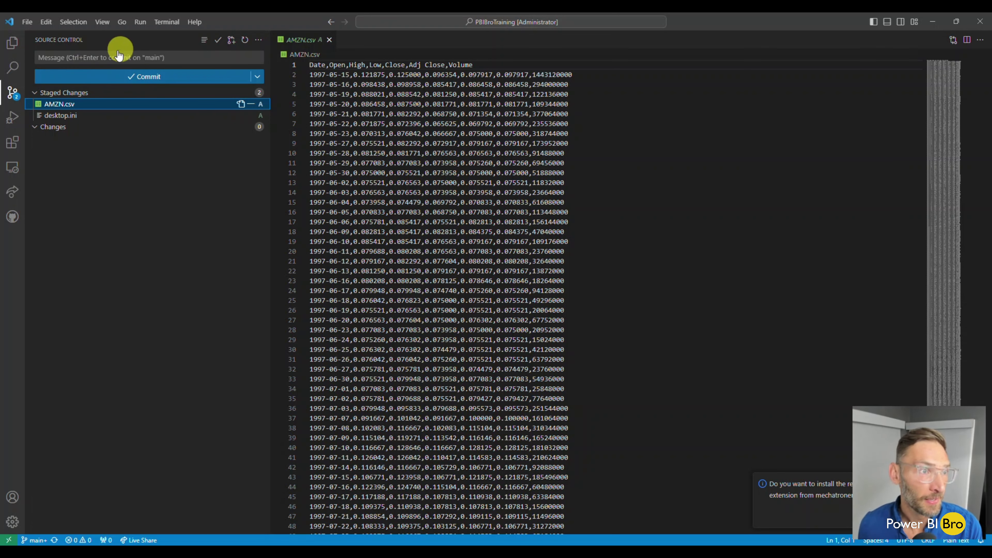
Commit the staged files with the message "dataset checkin" and sync the commit to the remote repository.
left_click(109, 56)
type("d")
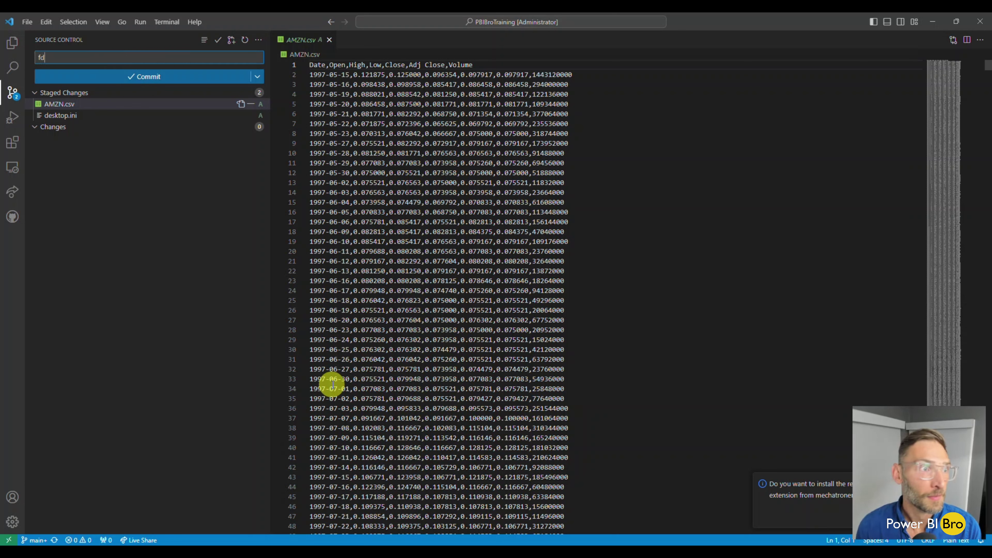
key("BackSpace")
type("dataset checkin")
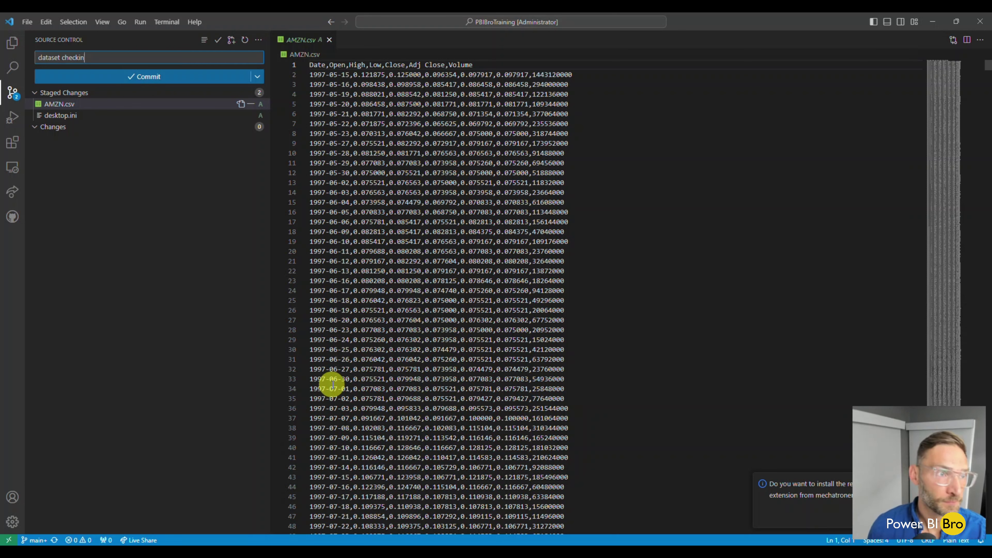
key("Return")
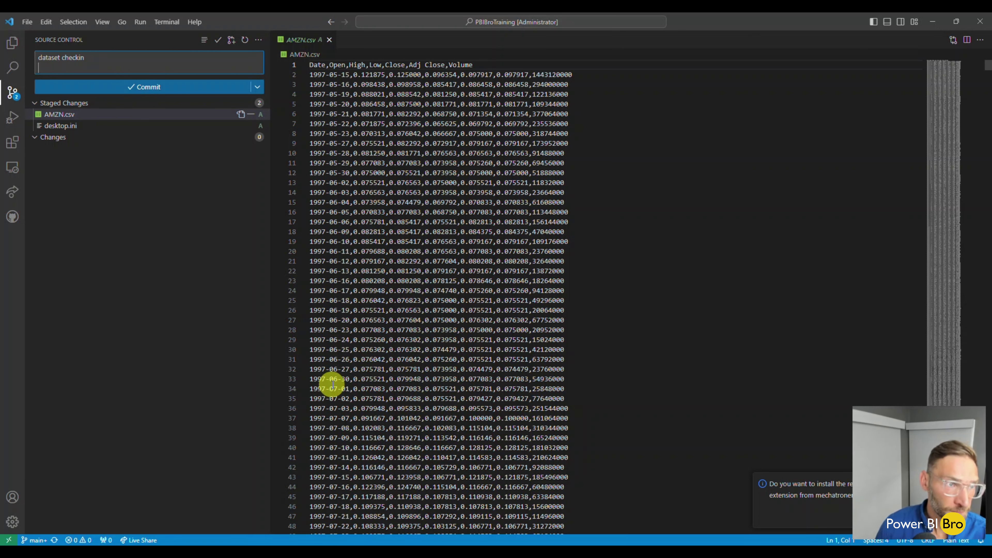
left_click(154, 96)
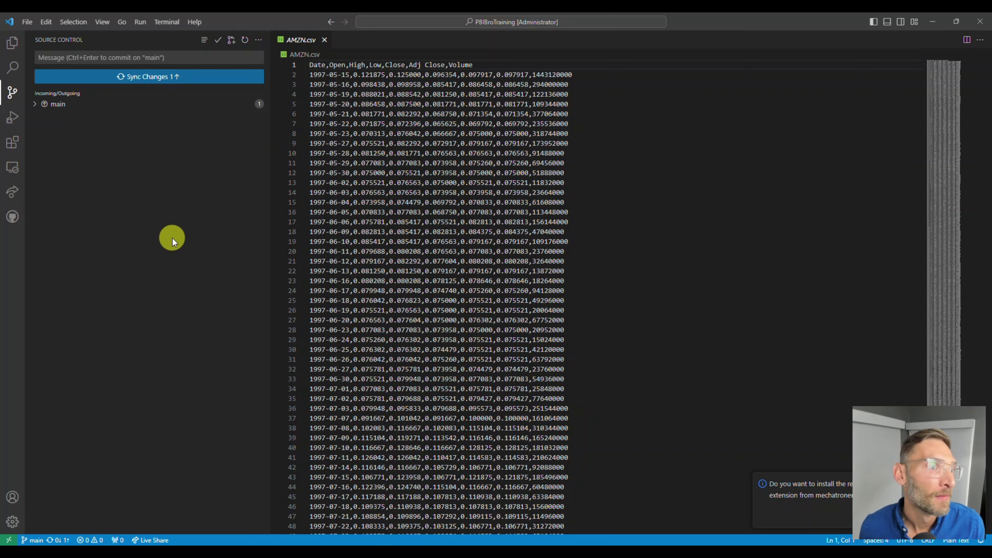
left_click(163, 83)
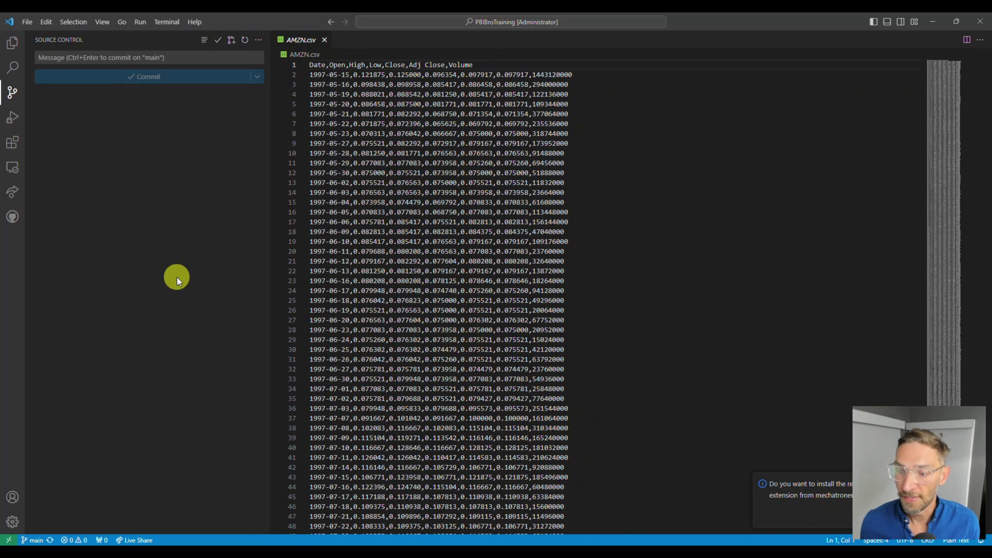
left_click_drag(798, 494, 728, 439)
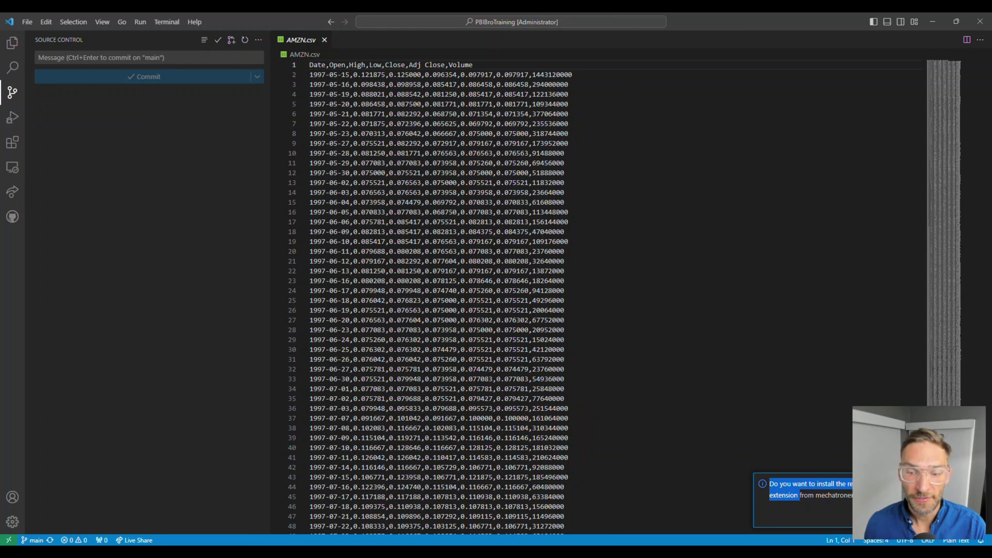
Switch to Power BI Desktop and check the preview feature options for saving .pbip projects with TMDL and PBIR, closing the options without changes.
key("alt+Tab")
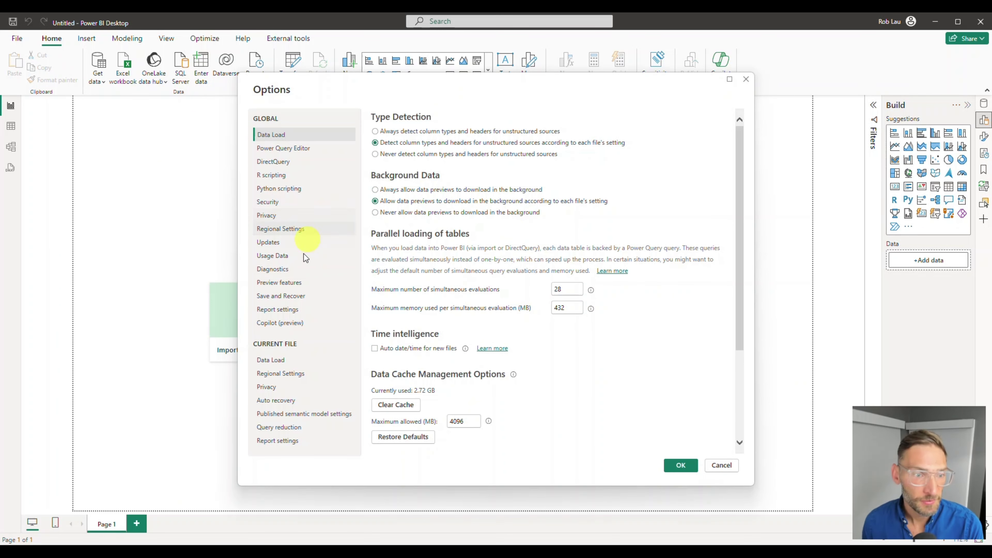
left_click(285, 284)
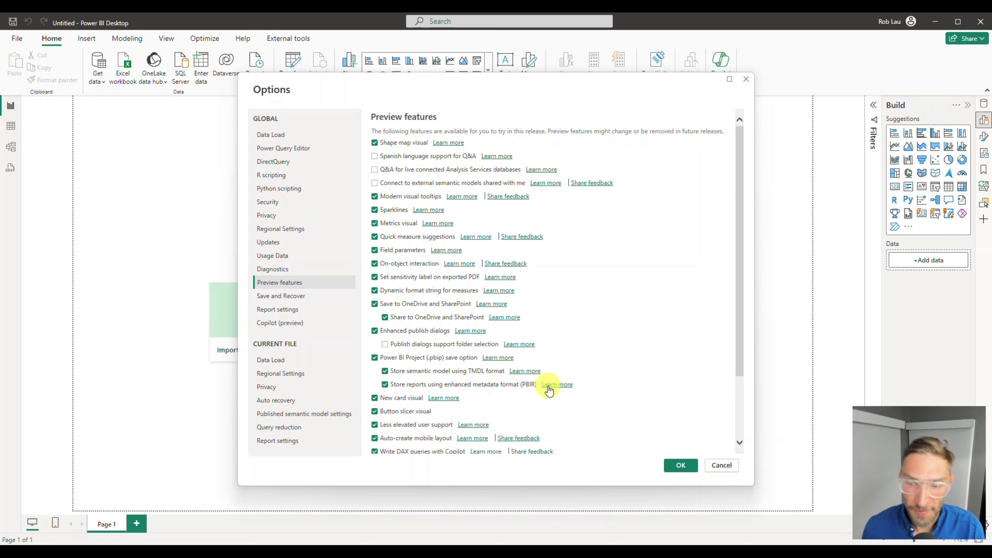
left_click(724, 467)
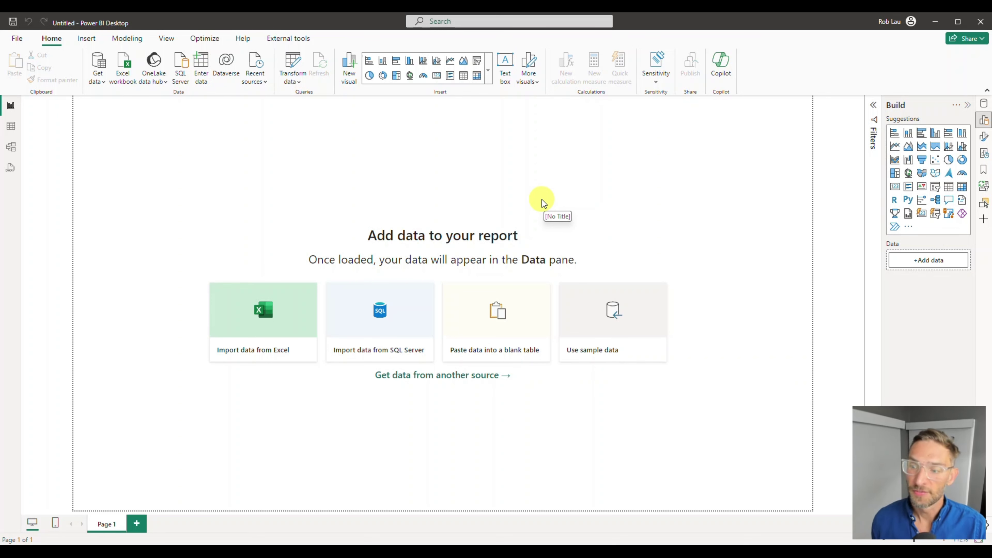
Import AMZN.csv from the PBIBroTraining folder as a Text/CSV source and load it without transforming the data.
left_click(97, 76)
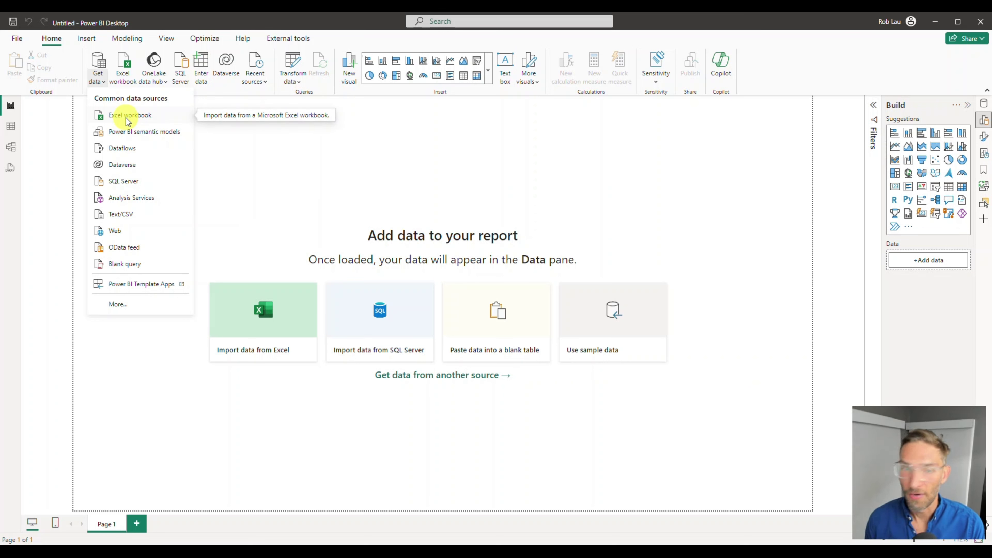
left_click(128, 215)
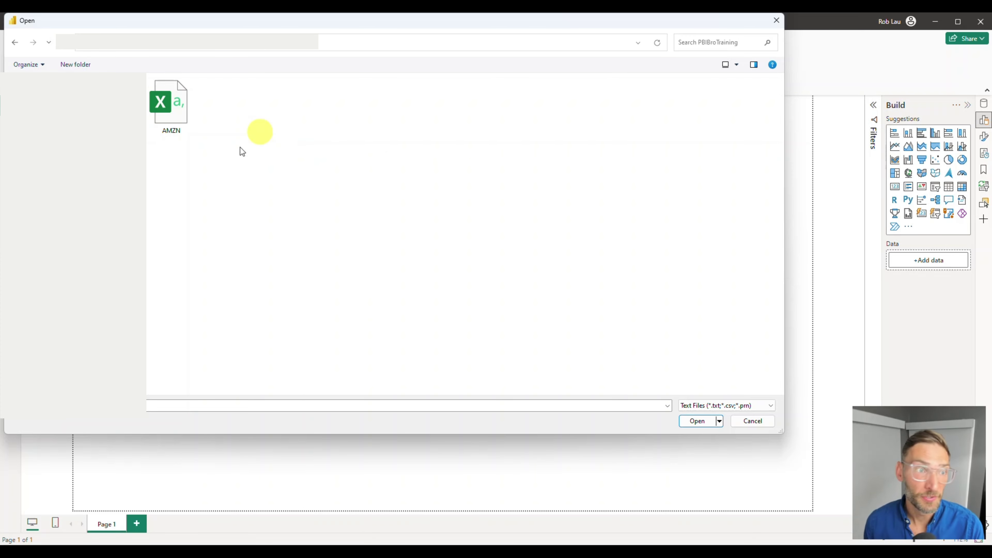
left_click(186, 98)
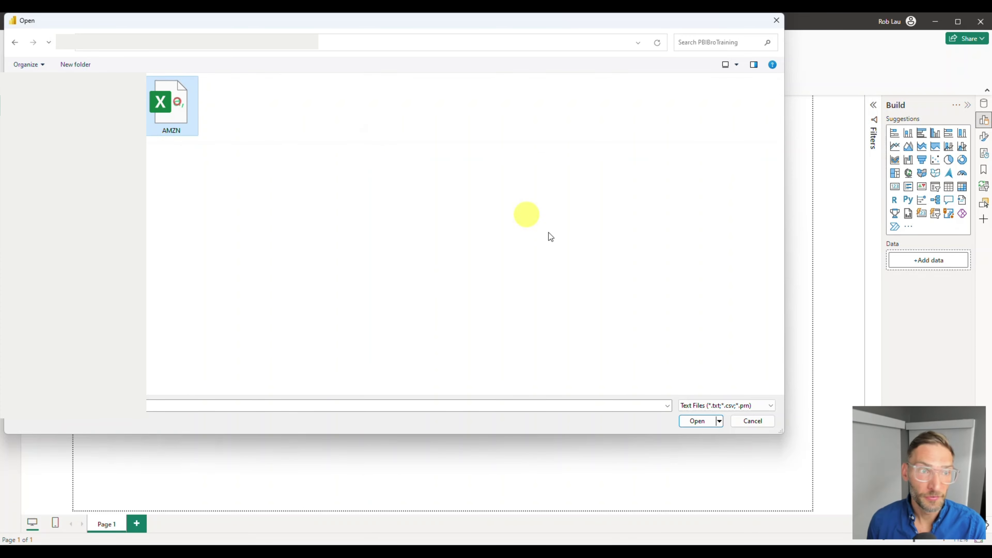
left_click(701, 421)
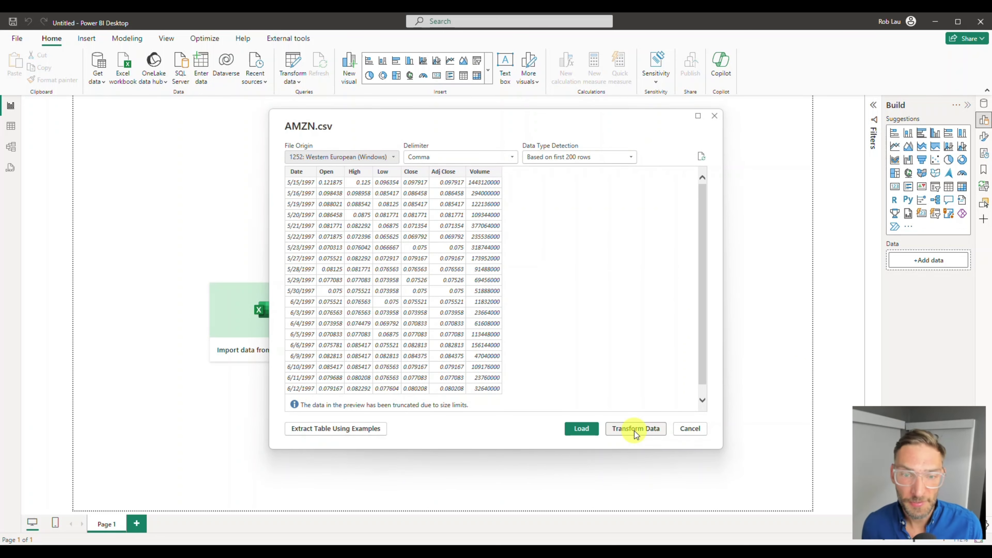
left_click(581, 428)
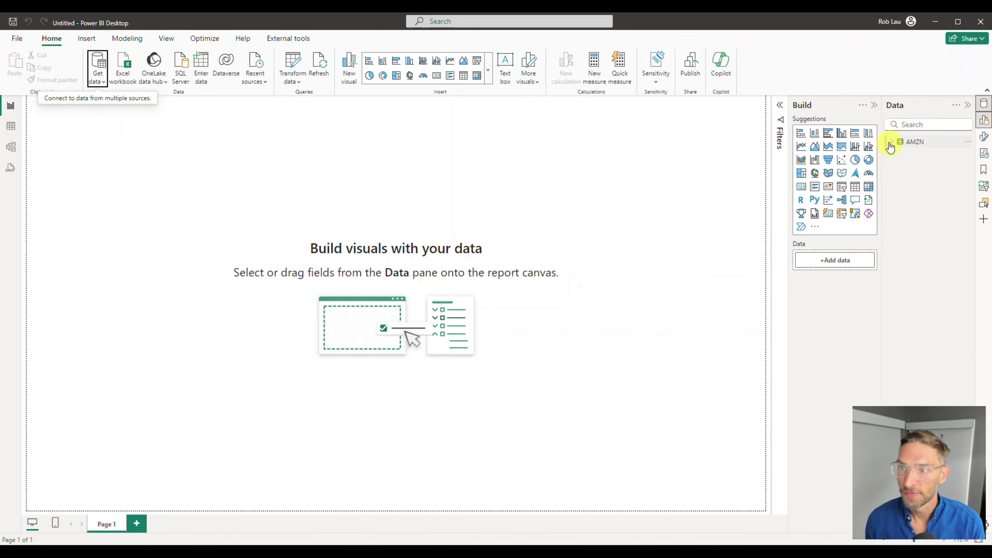
Create a line chart of High by Date from the AMZN table and enlarge it across the report page.
left_click(889, 142)
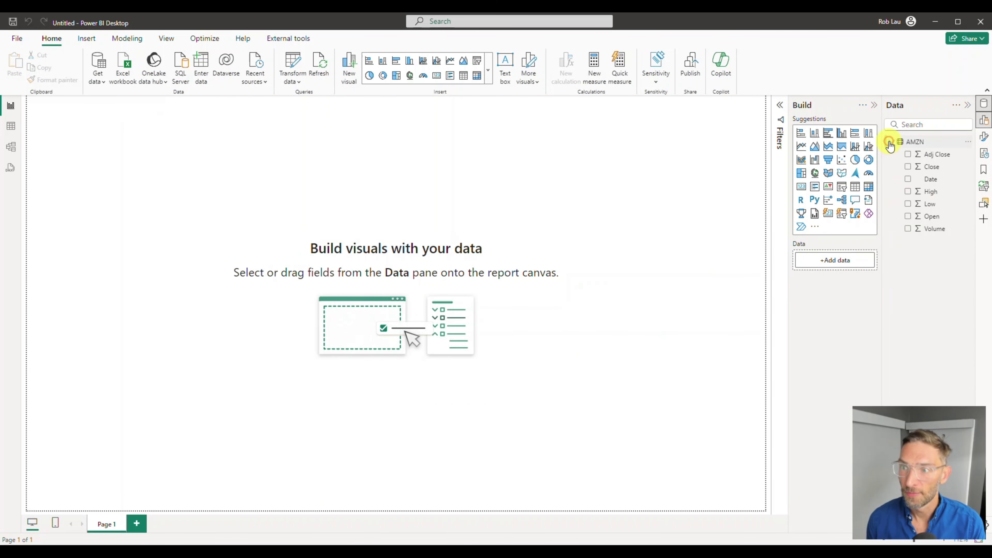
left_click(908, 180)
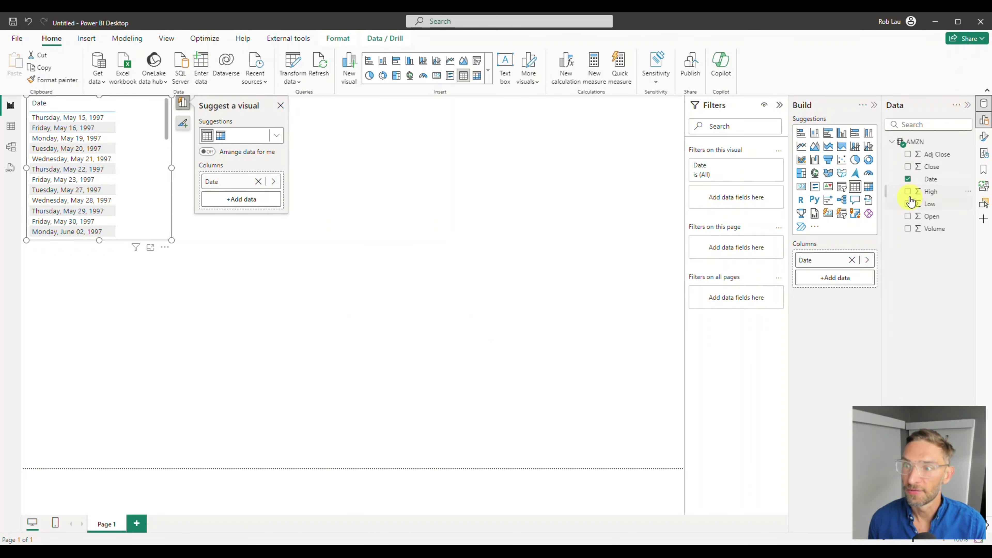
left_click(907, 191)
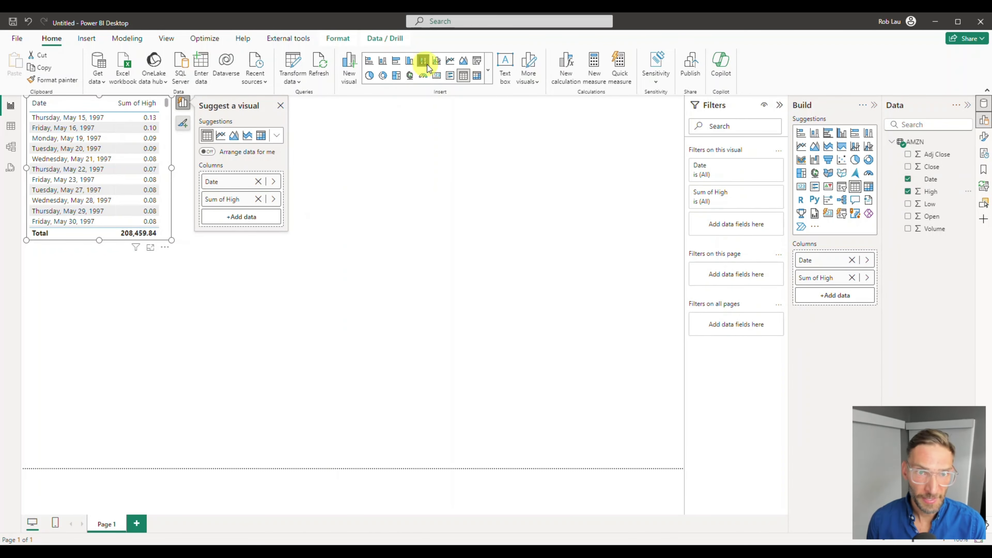
left_click(450, 65)
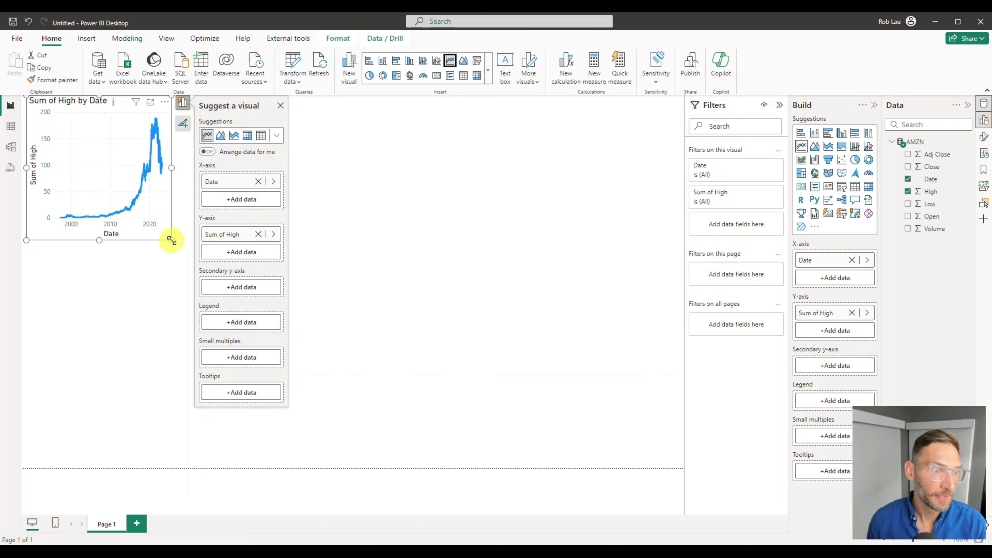
left_click_drag(172, 240, 699, 321)
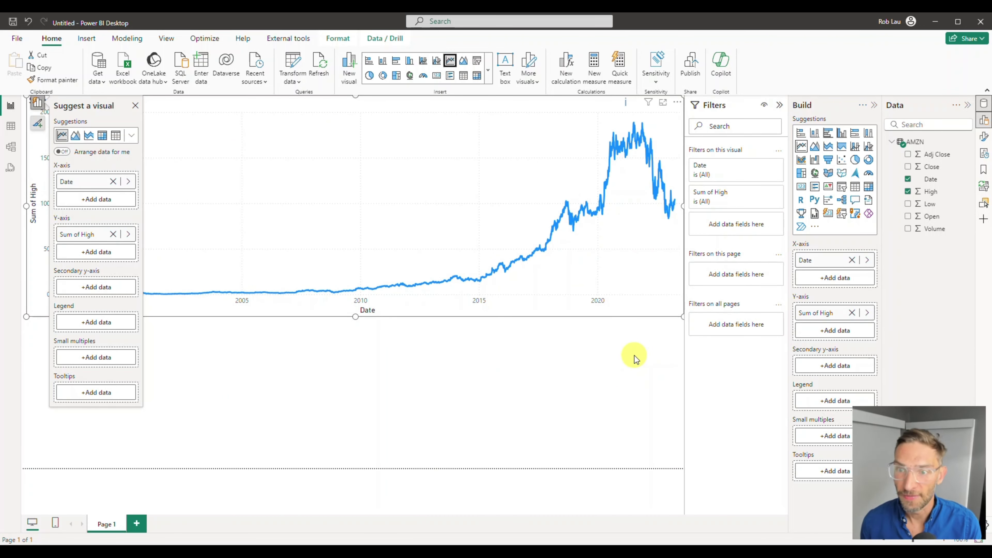
left_click(778, 333)
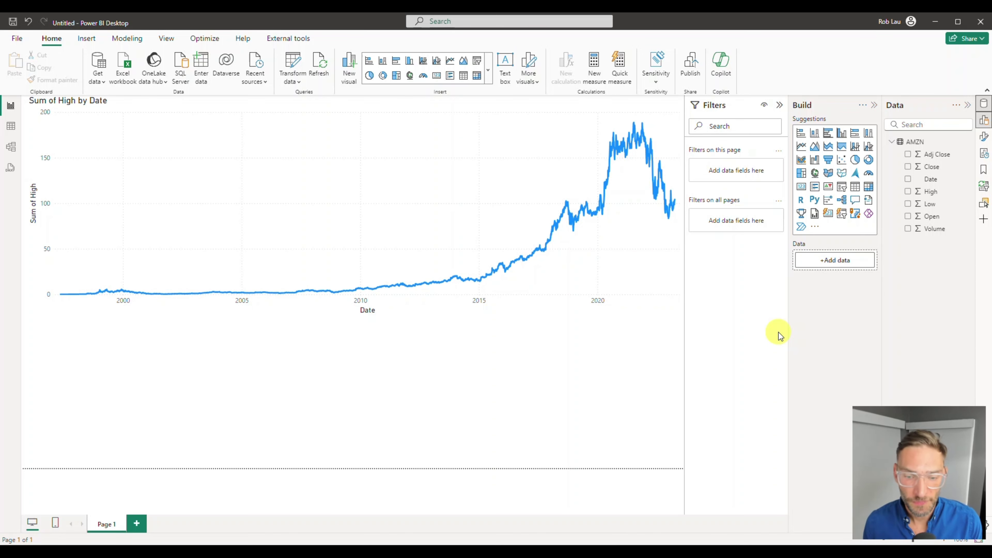
Switch to the browser and read the Microsoft Learn article on Power BI Desktop projects, covering saving as a project, project files and external changes.
key("alt+Tab")
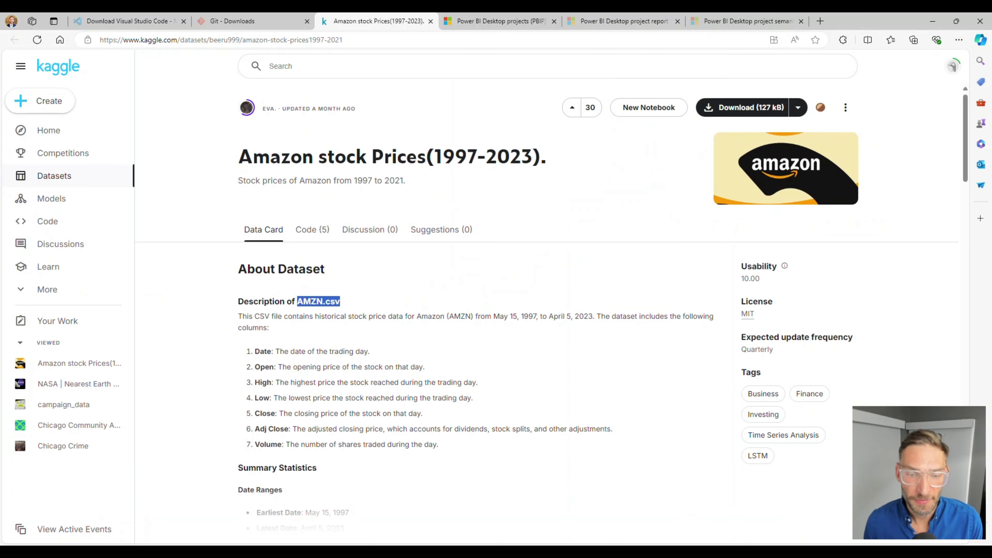
left_click(498, 21)
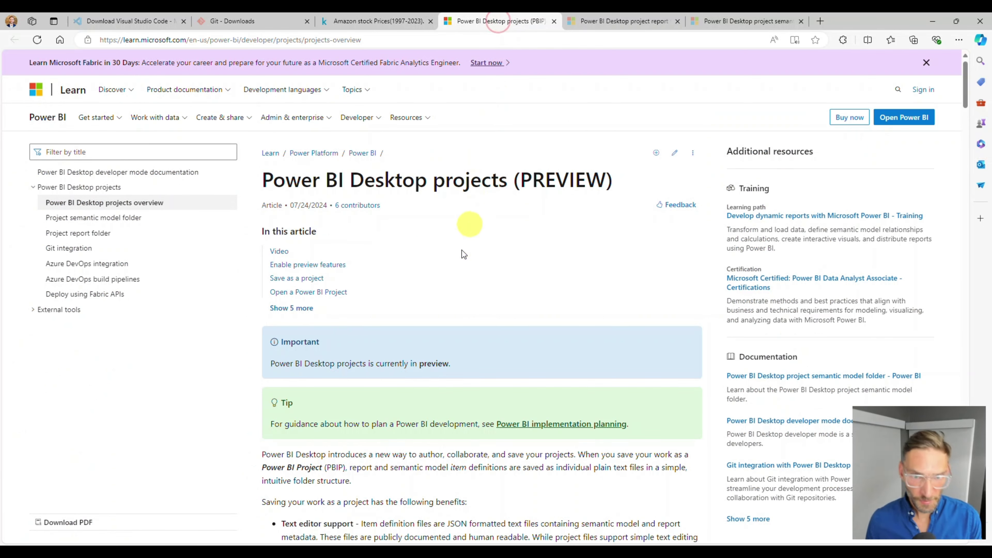
scroll(485, 238, "down", 10)
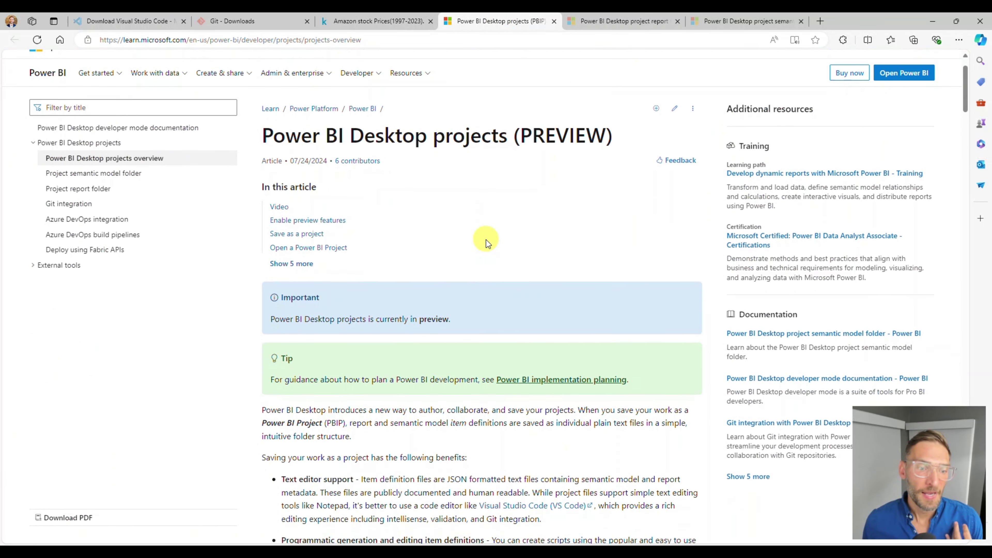
scroll(486, 245, "down", 10)
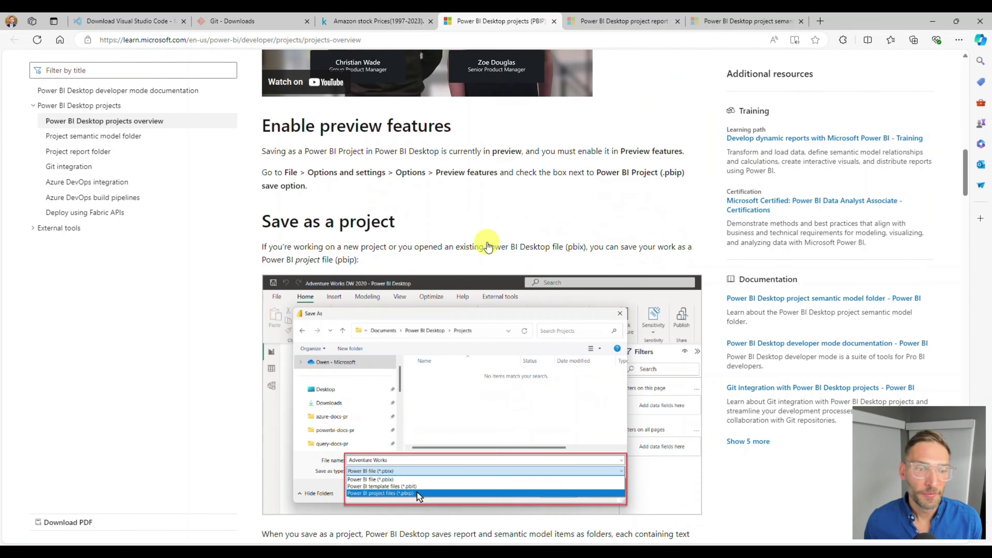
scroll(487, 244, "down", 3)
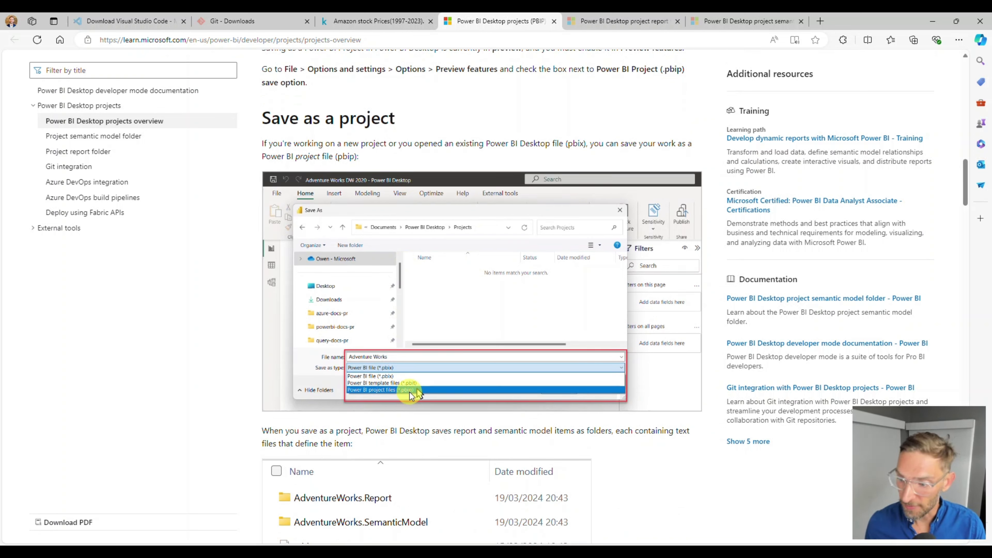
scroll(411, 395, "down", 5)
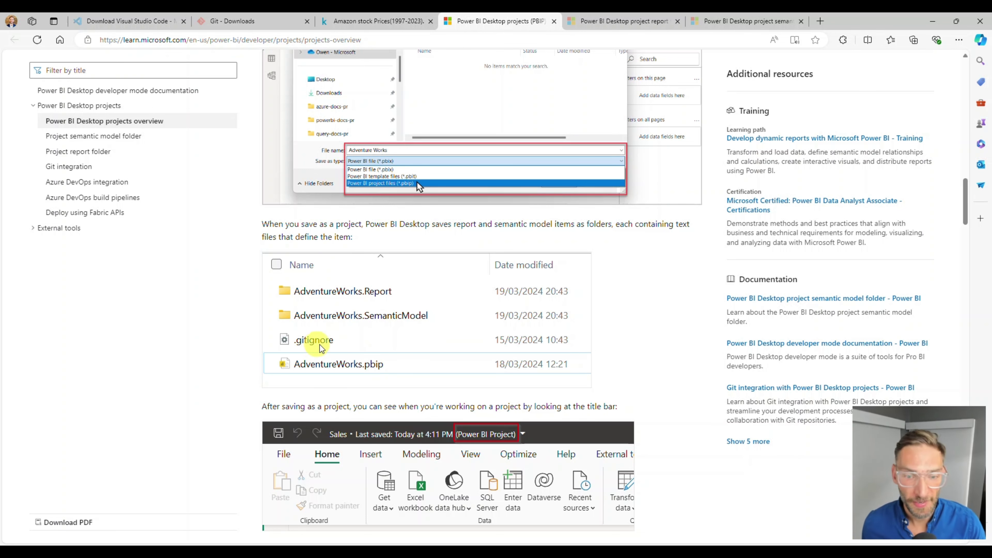
scroll(313, 348, "down", 6)
scroll(351, 262, "down", 9)
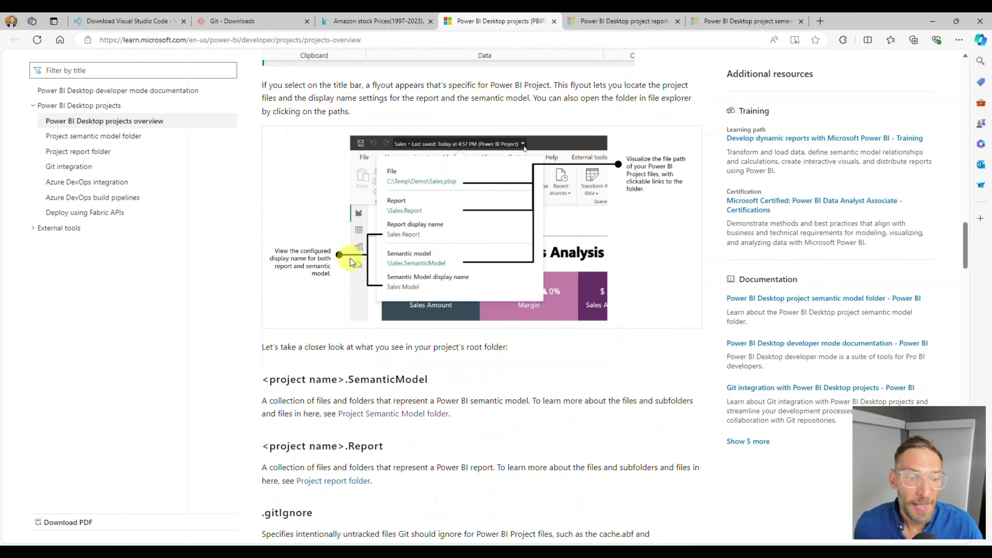
scroll(390, 241, "down", 7)
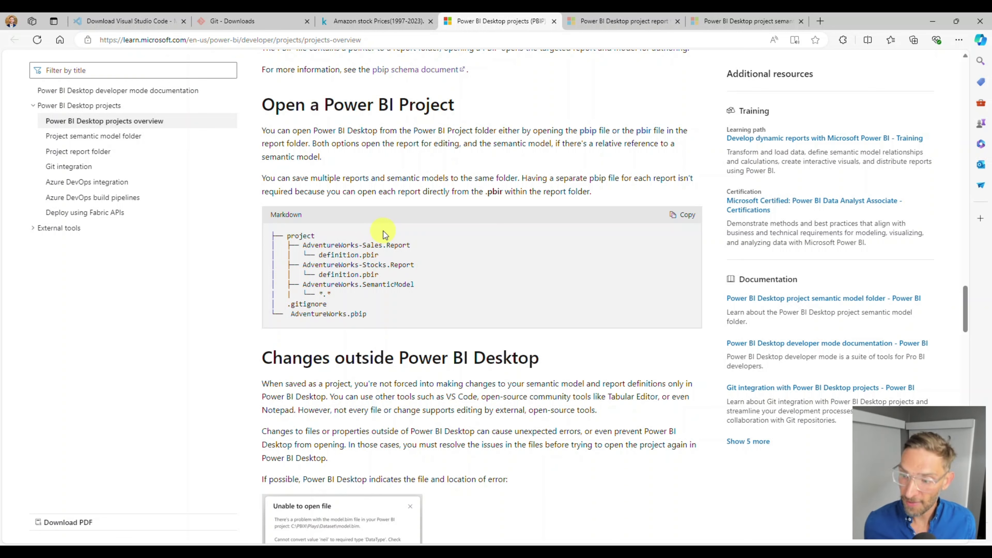
scroll(382, 230, "down", 10)
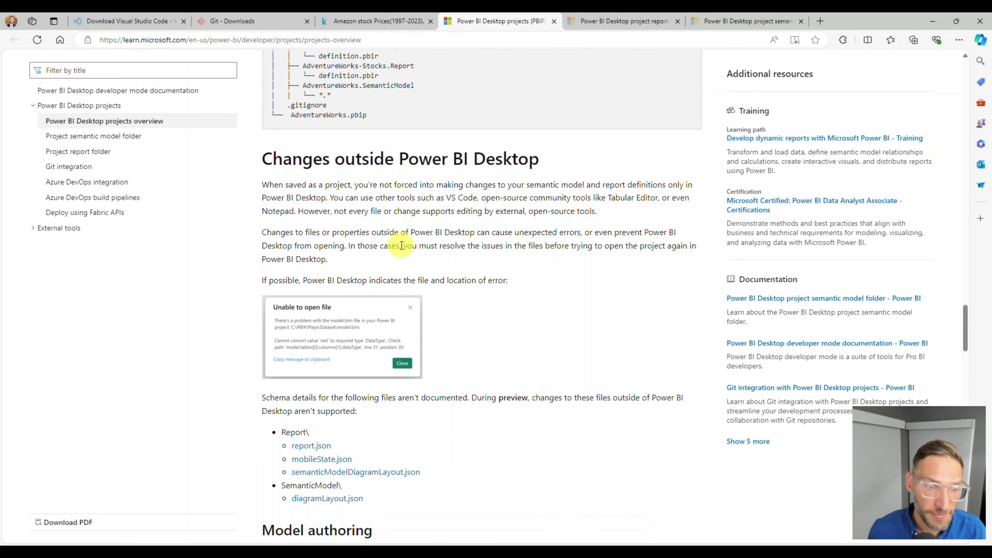
Read the projects overview article's sections on changes outside Power BI Desktop, model authoring, and considerations and limitations.
scroll(402, 253, "down", 10)
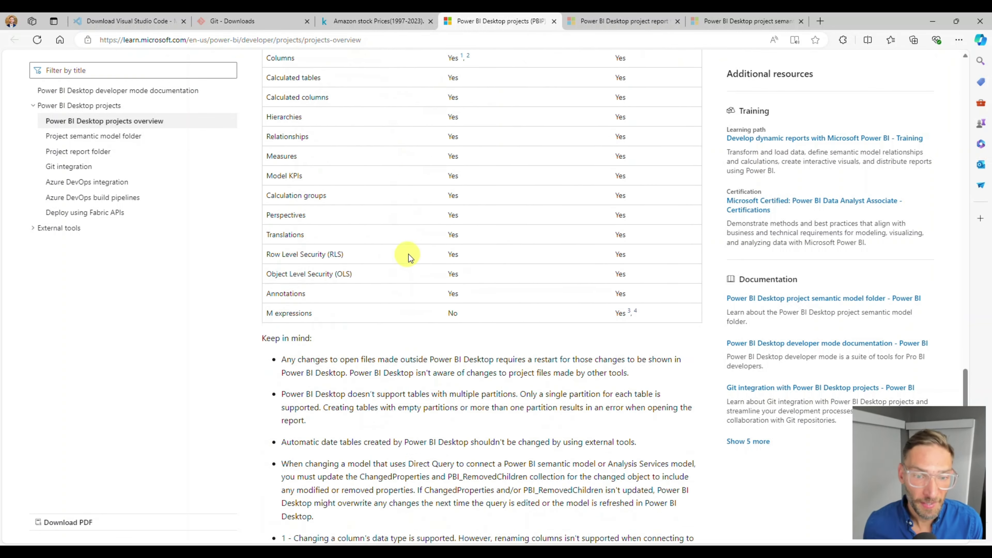
scroll(443, 271, "down", 18)
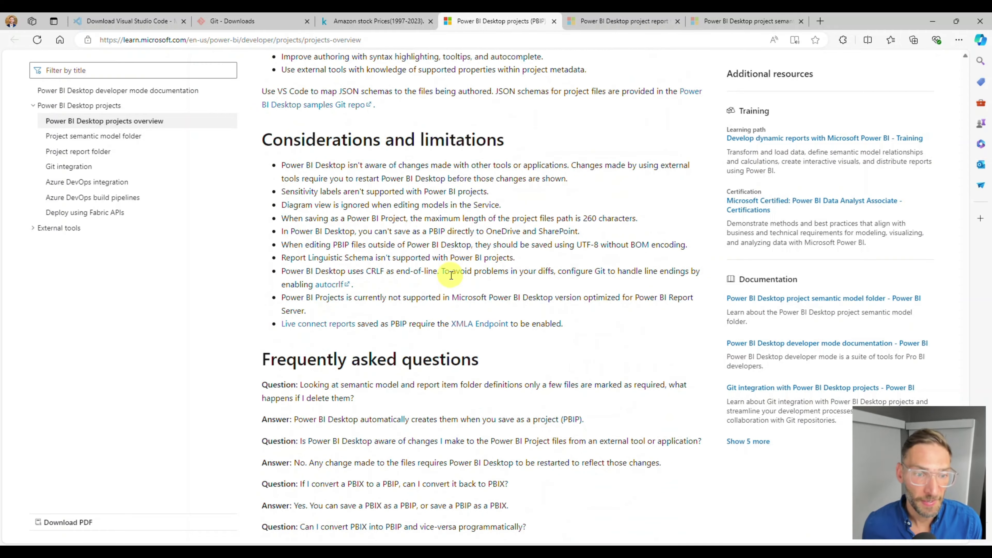
scroll(453, 271, "up", 20)
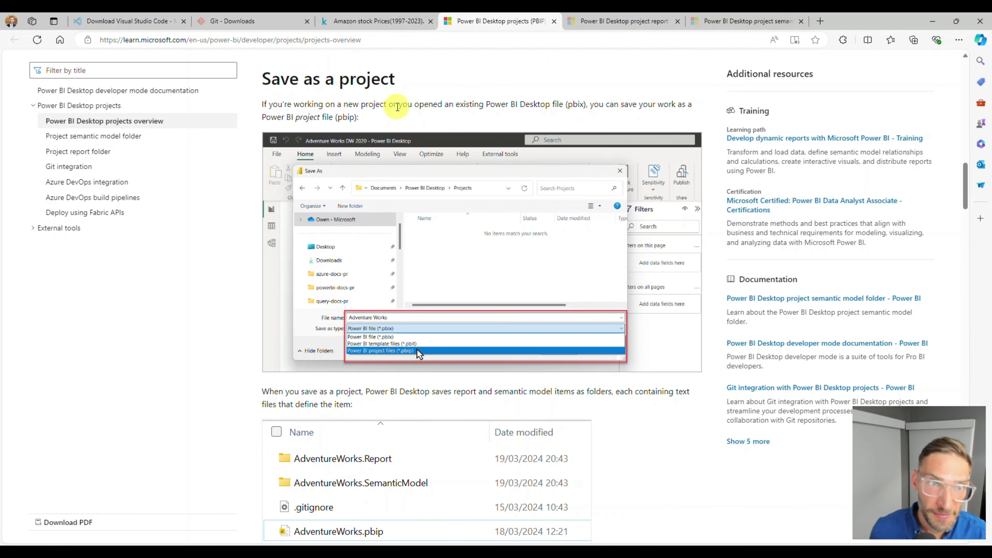
Read the project report folder article, covering the report files, the definition.pbir properties and the PBIR format.
left_click(609, 22)
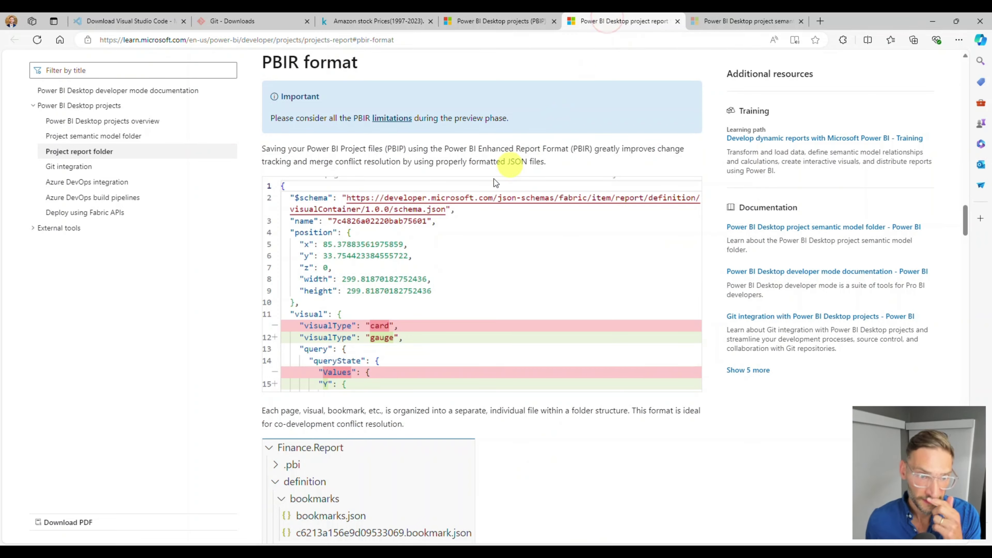
scroll(450, 212, "down", 20)
scroll(448, 211, "up", 20)
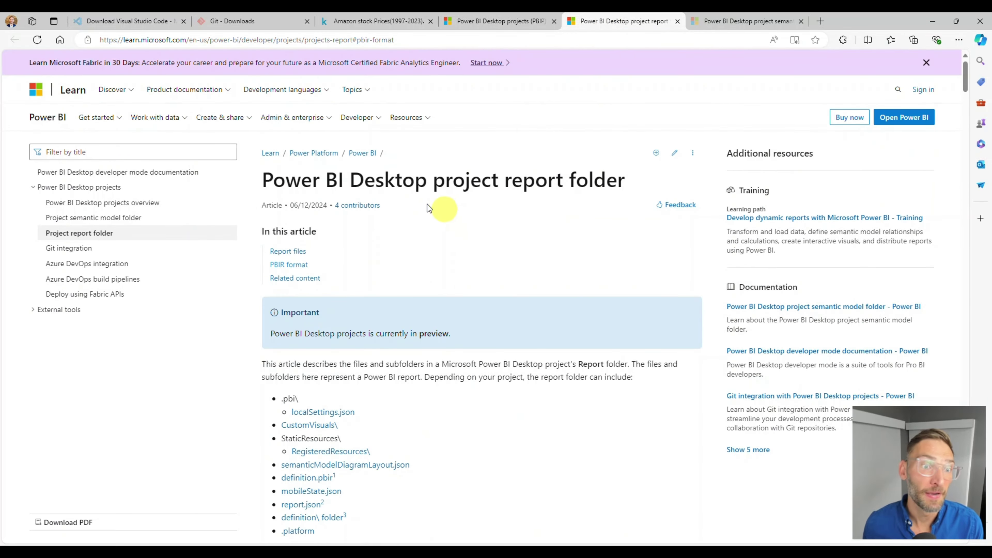
scroll(487, 192, "down", 6)
scroll(490, 236, "down", 20)
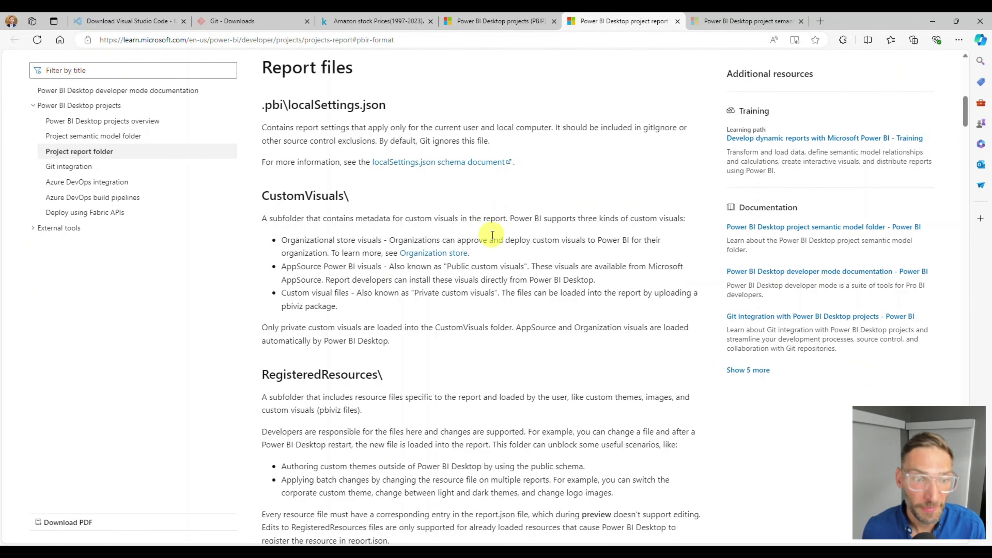
scroll(468, 240, "up", 3)
scroll(469, 237, "down", 8)
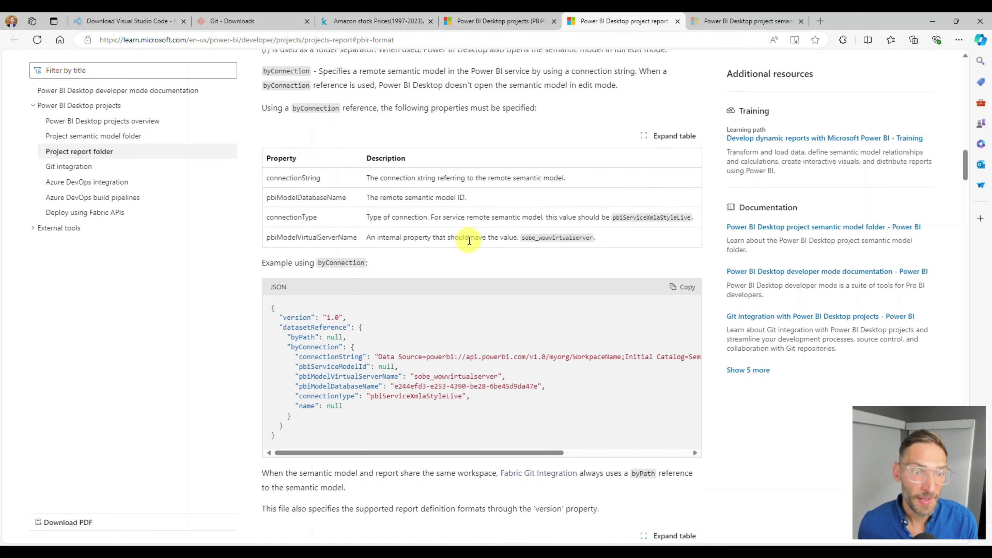
scroll(370, 277, "down", 10)
scroll(391, 302, "down", 12)
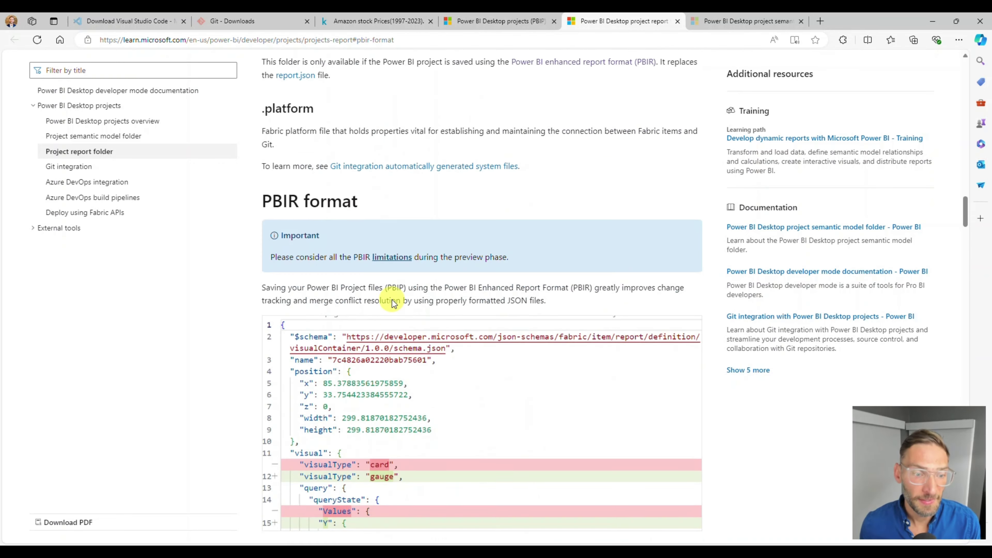
scroll(391, 303, "up", 4)
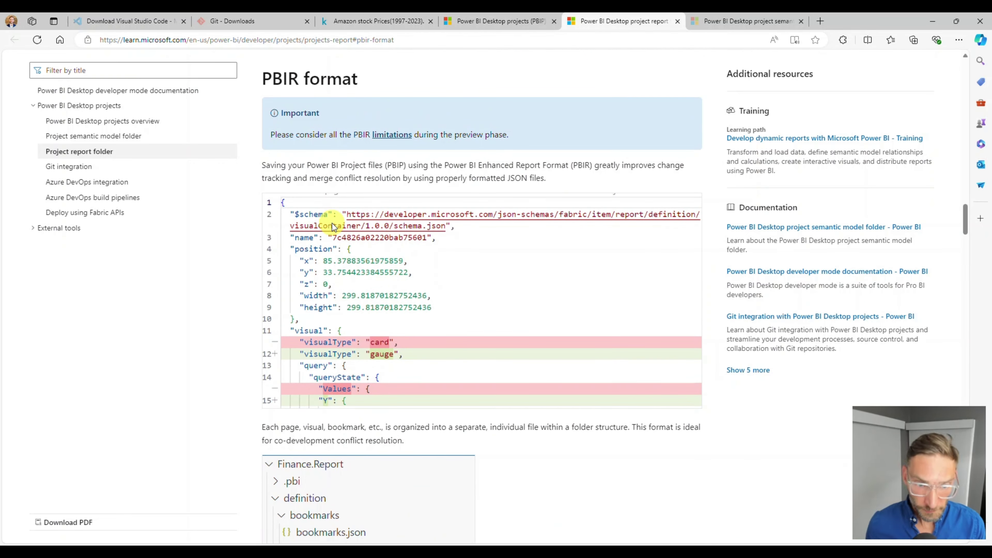
scroll(390, 225, "down", 1)
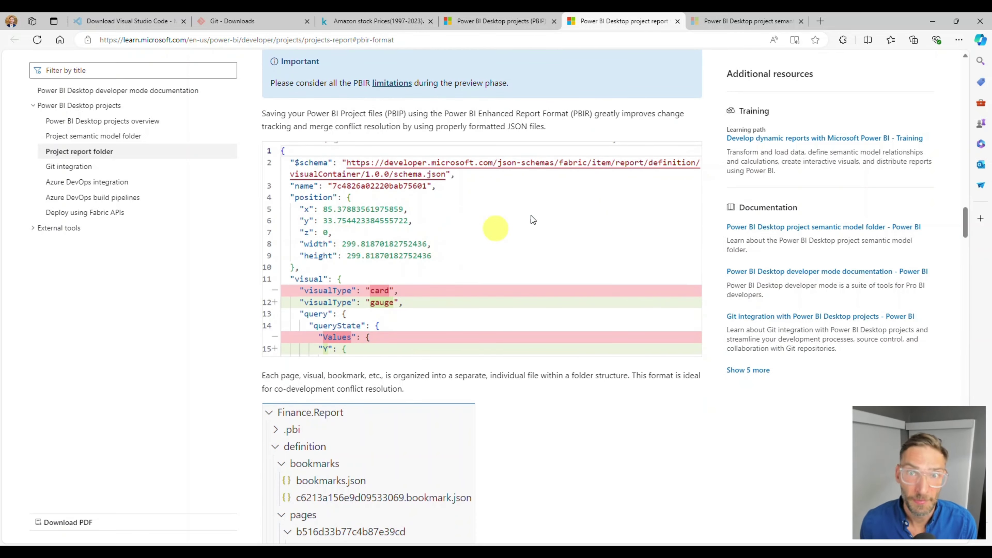
Read the semantic model folder article on the TMDL format and revisit the overview article's Save as a project section.
left_click(753, 23)
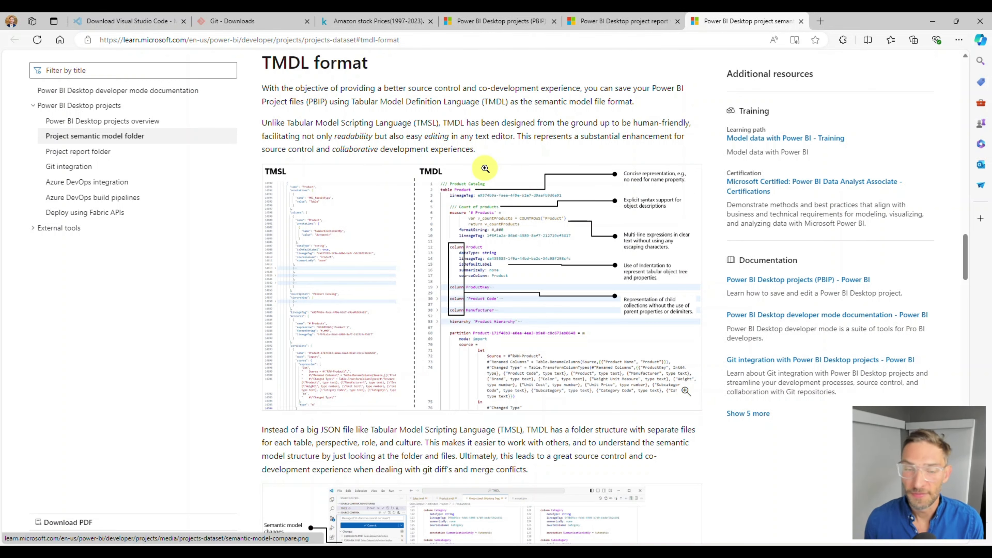
scroll(485, 169, "down", 10)
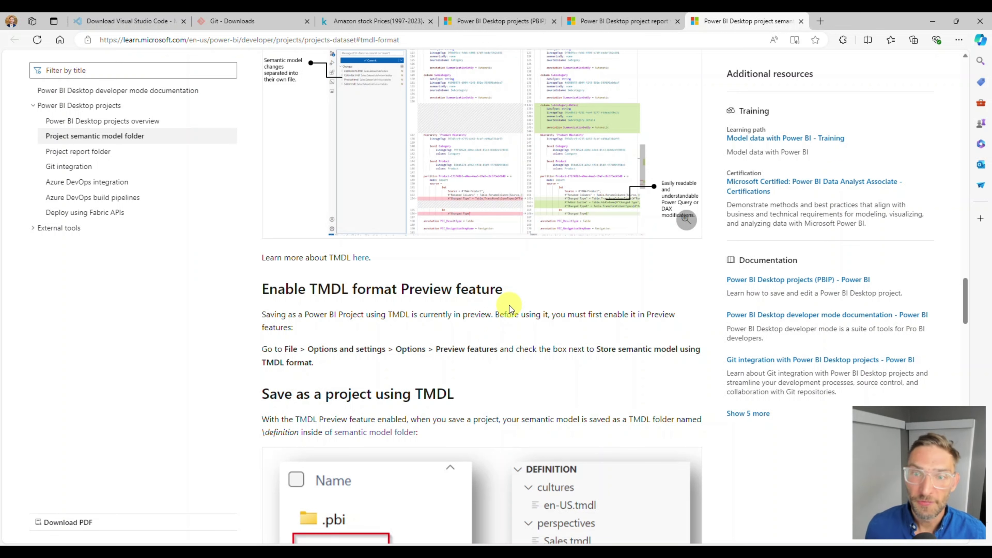
scroll(509, 305, "down", 5)
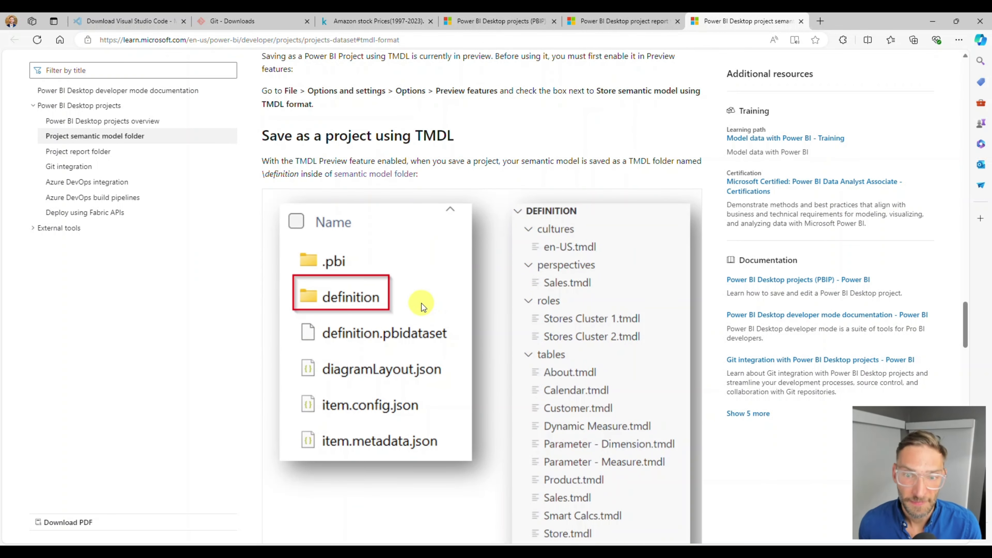
scroll(422, 303, "down", 1)
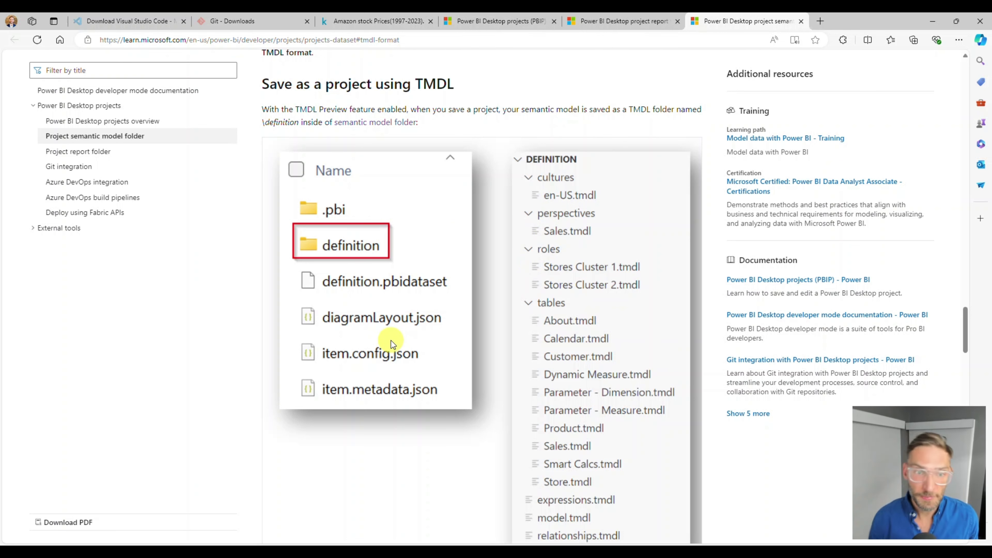
left_click(512, 22)
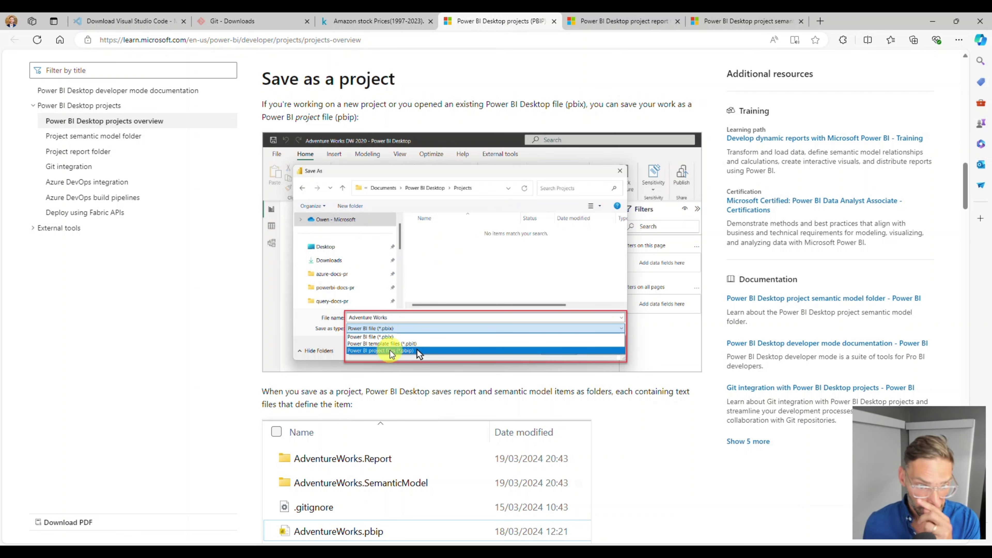
scroll(391, 353, "down", 3)
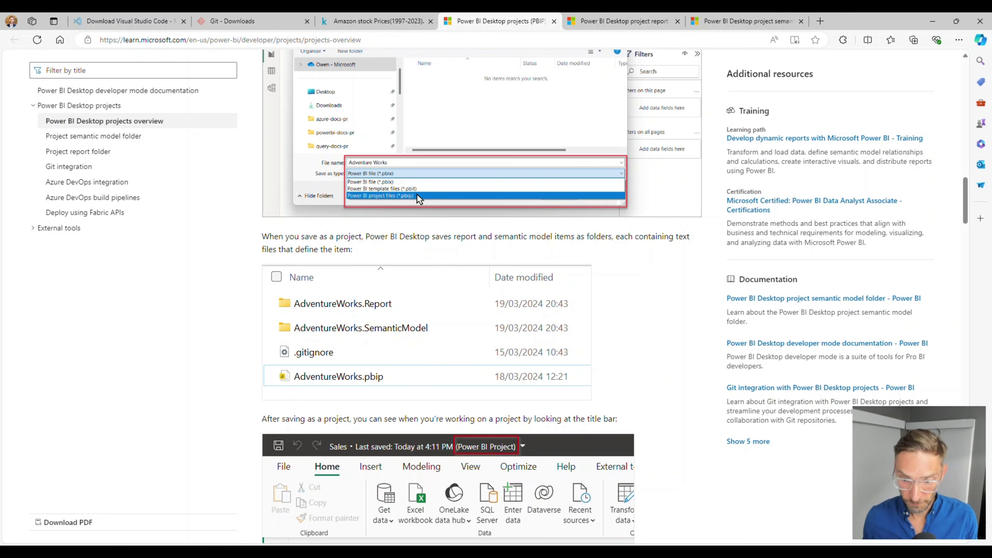
Switch to File Explorer and review the Amazon Analytics project files in the PBIBroTraining folder, widening the Name and Type columns.
key("alt+Tab")
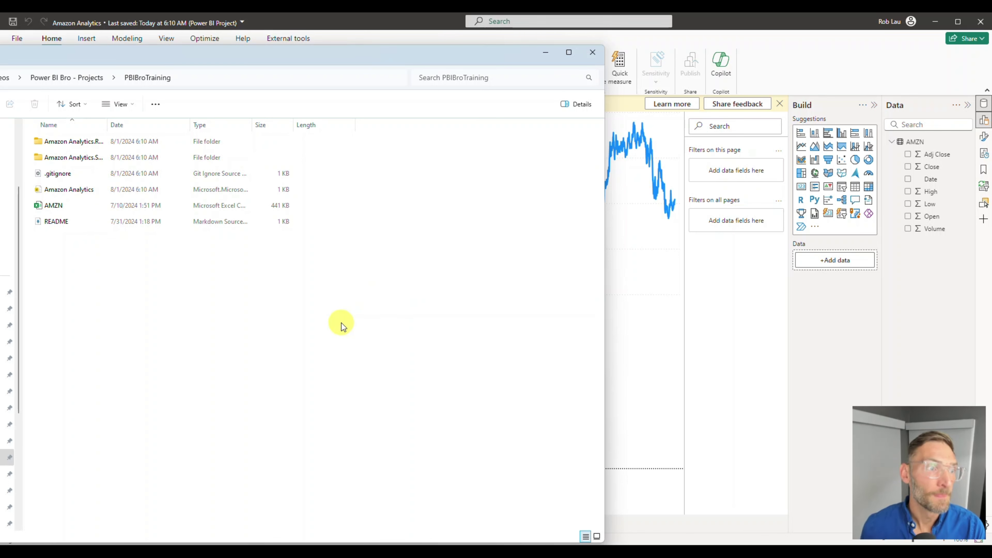
left_click_drag(107, 124, 172, 125)
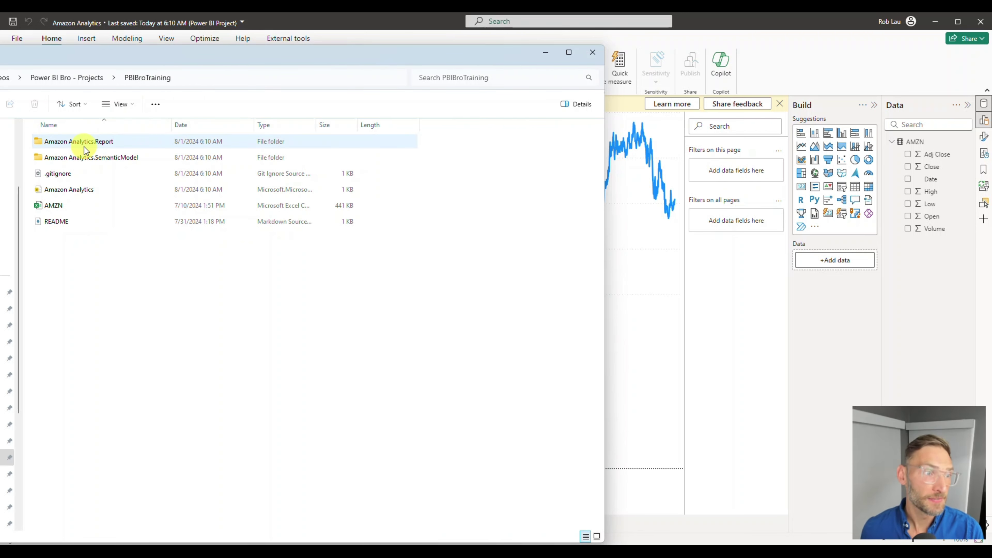
left_click(49, 209)
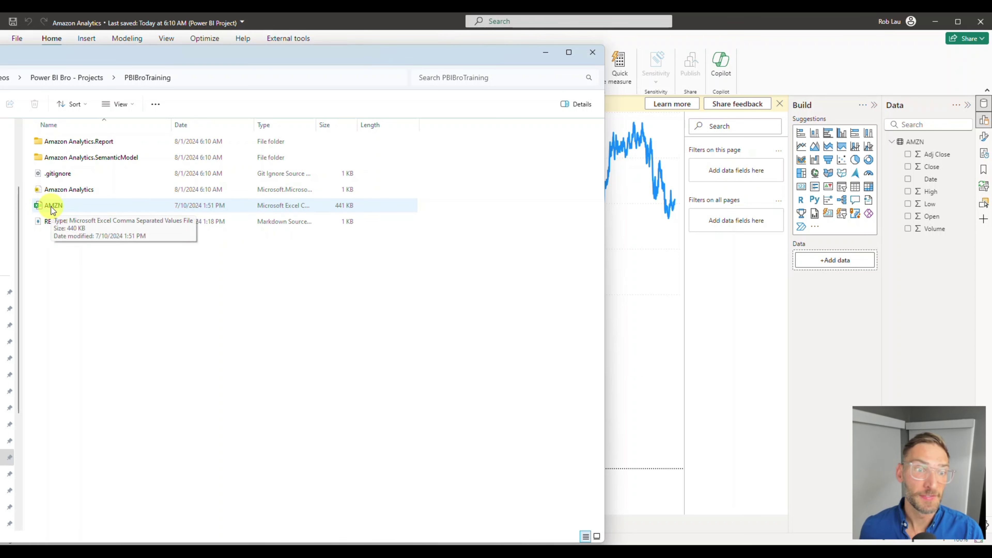
left_click_drag(317, 127, 408, 129)
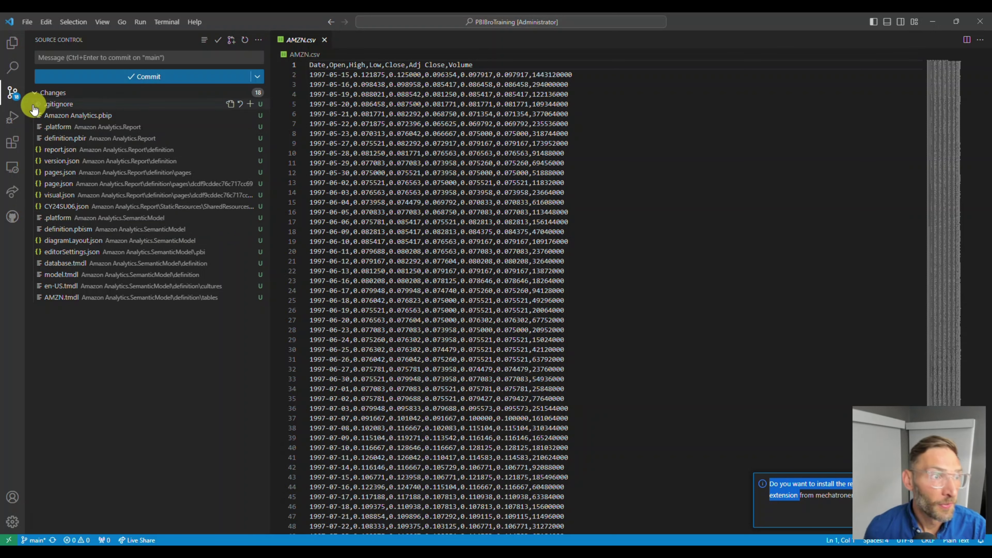
In Visual Studio Code's source control, review the list of uncommitted project files and view the definition.pbir changes.
left_click(11, 99)
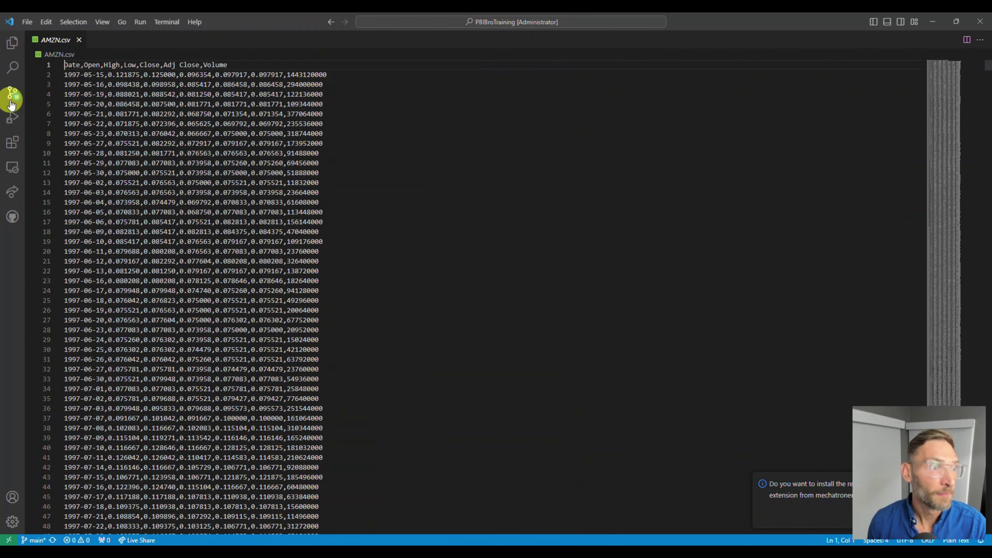
left_click(16, 97)
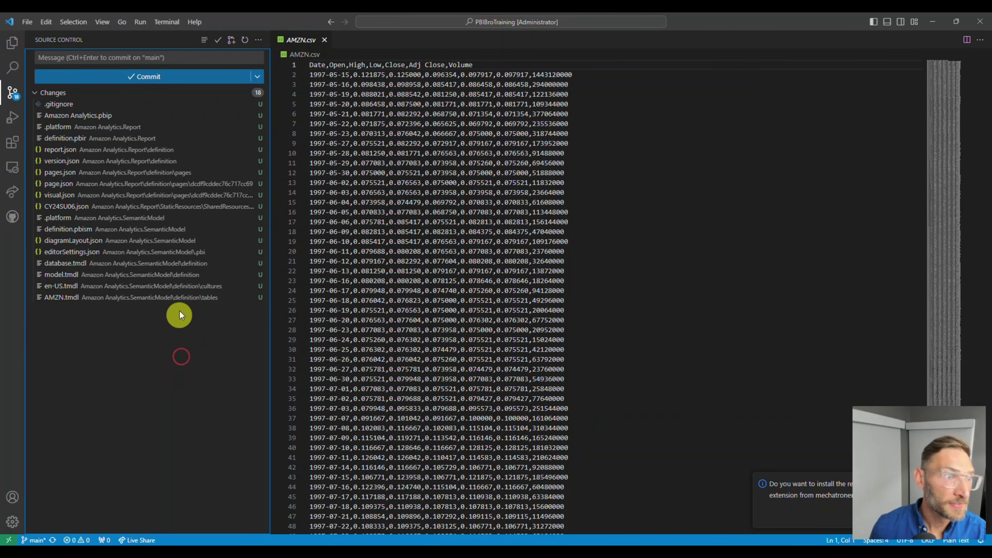
left_click(90, 140)
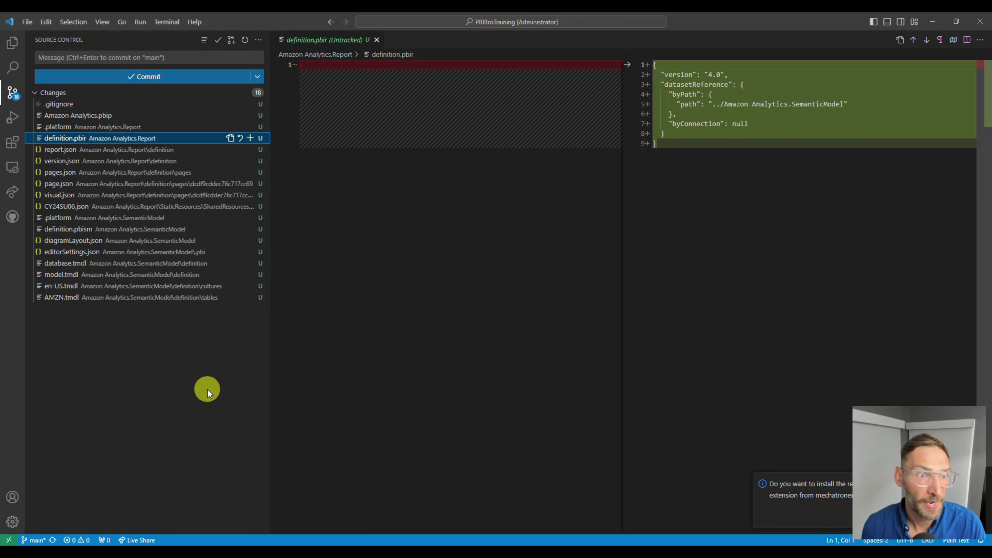
left_click(207, 394)
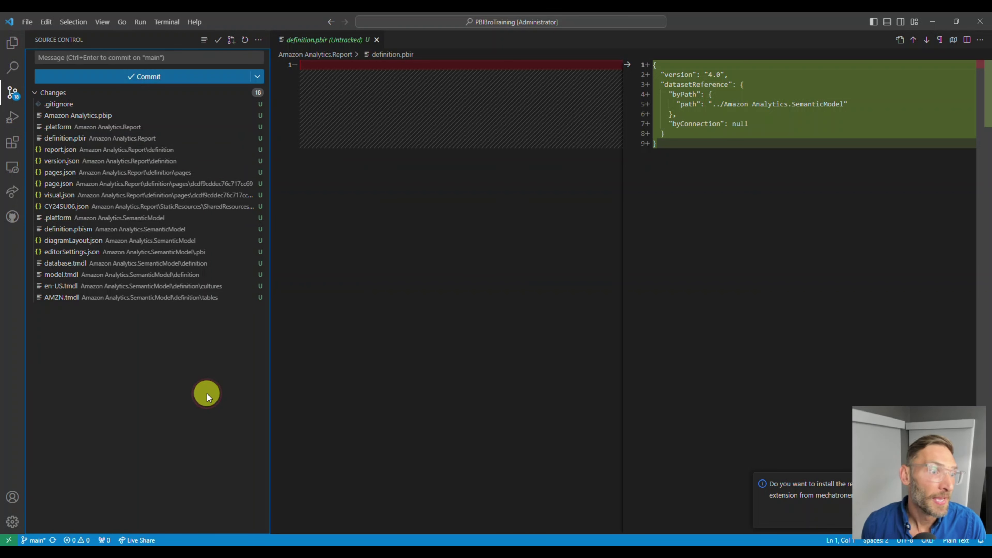
Show the repository's file tree with the Amazon Analytics.Report and Amazon Analytics.SemanticModel folders expanded.
left_click(13, 43)
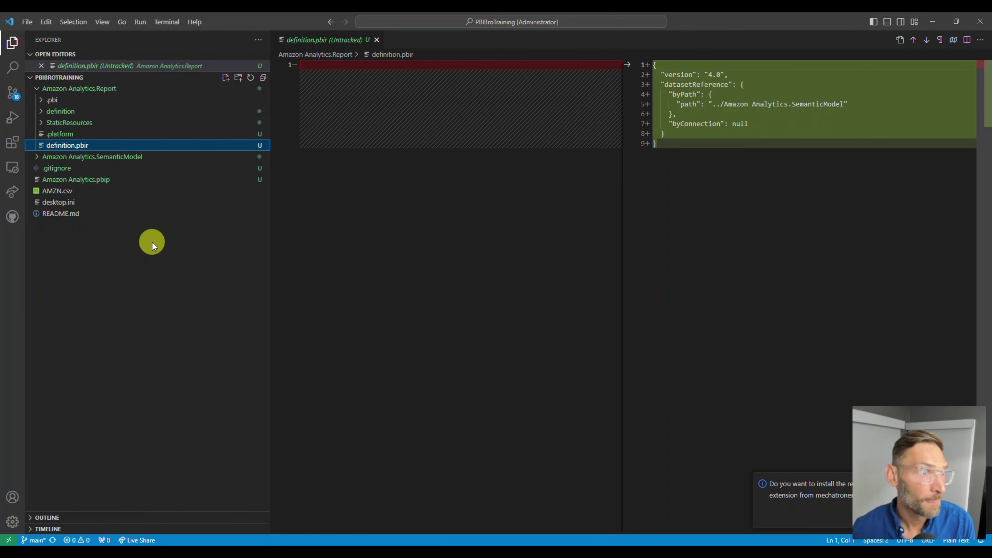
left_click(37, 158)
left_click(34, 89)
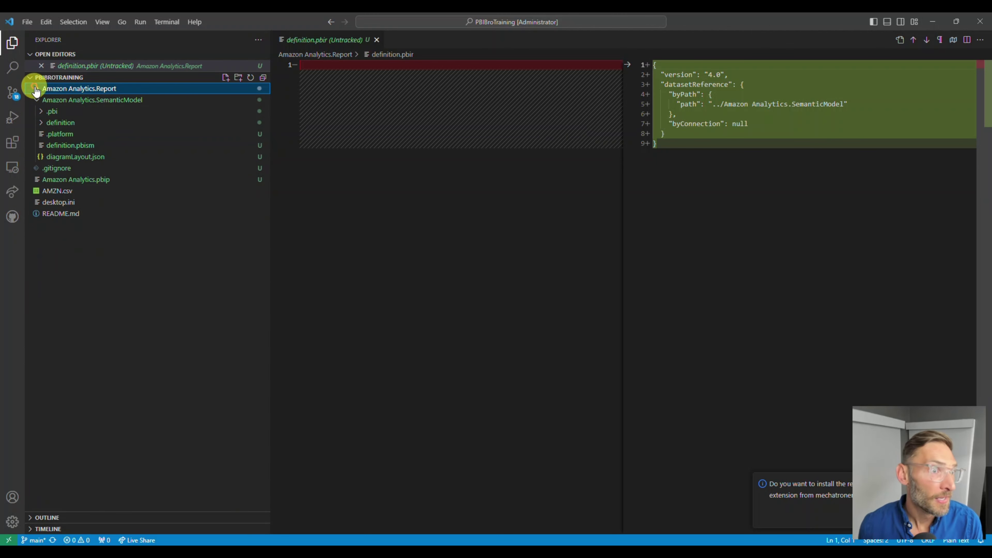
left_click(37, 88)
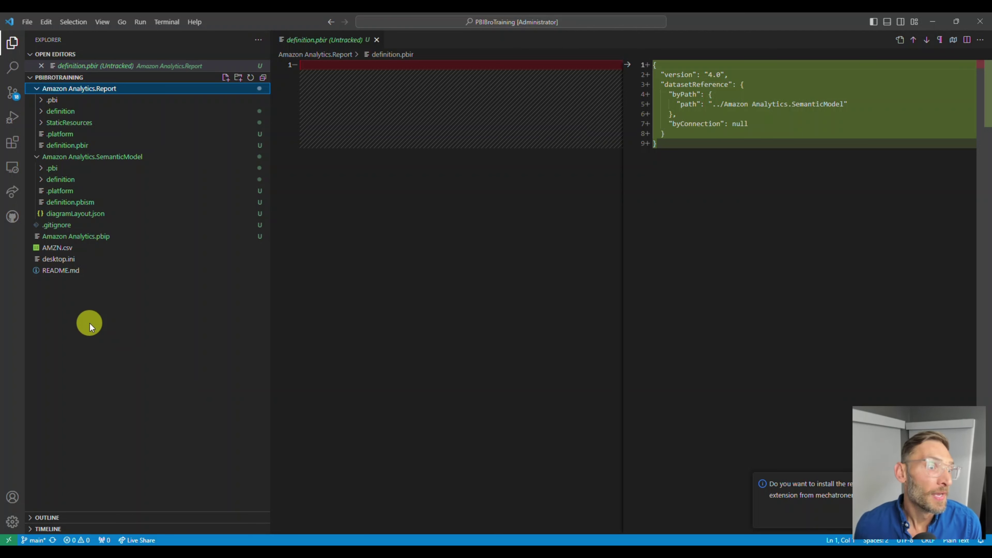
Inspect the Amazon Analytics.SemanticModel folder, viewing the .pbi editorSettings.json and localSettings.json files and expanding definition, cultures and tables.
left_click(71, 156)
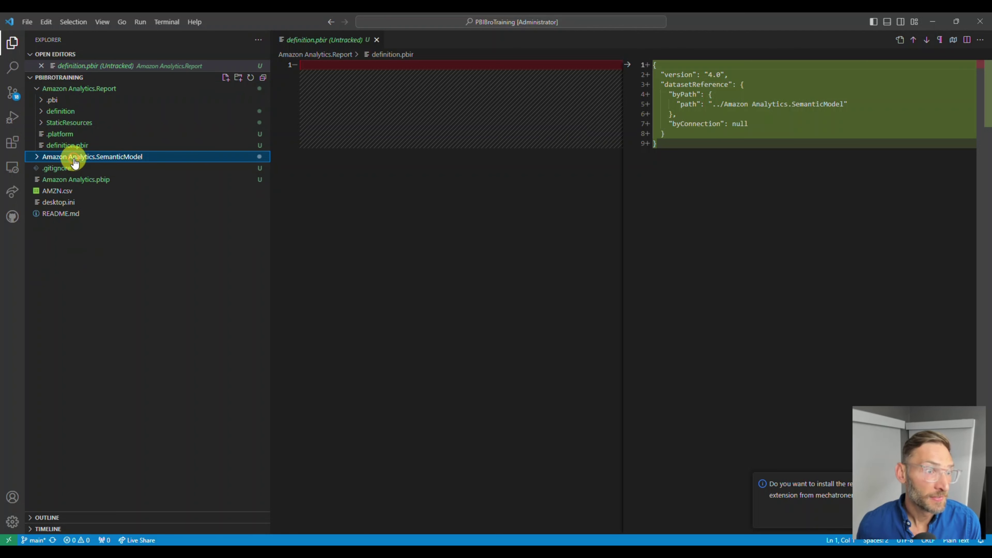
left_click(74, 161)
left_click(67, 167)
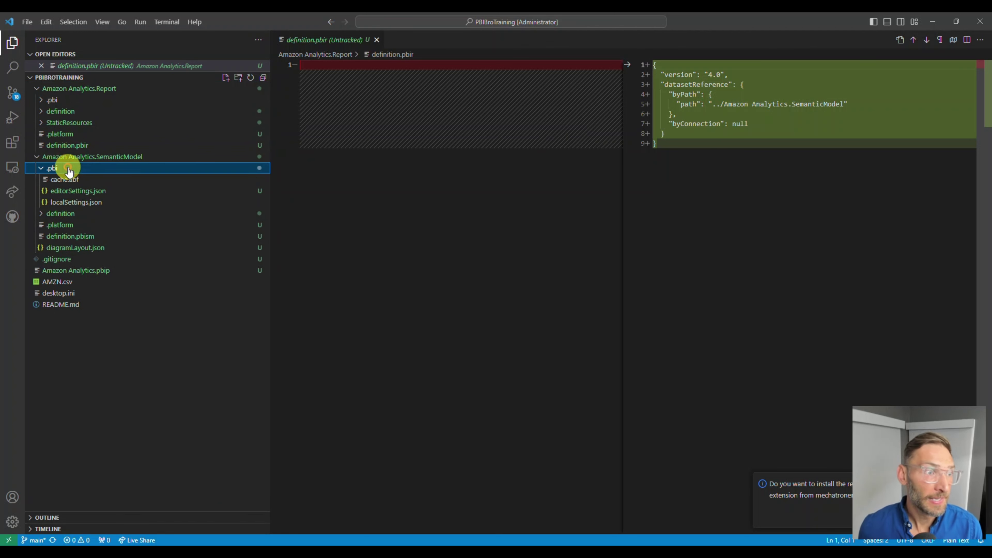
left_click(77, 192)
left_click(76, 202)
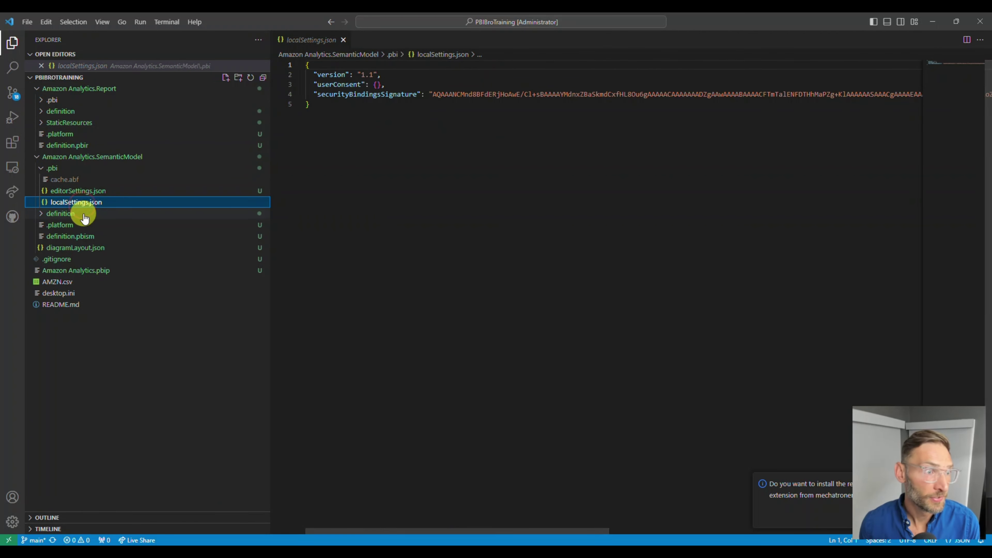
left_click(82, 215)
left_click(82, 224)
left_click(69, 248)
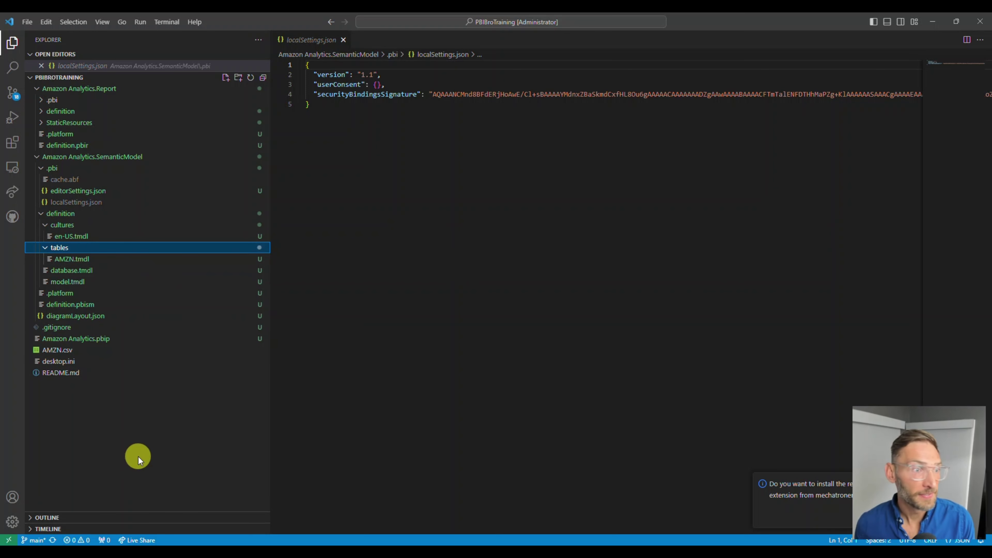
Return to the uncommitted changes and review diagramLayout.json, CY24SU06.json, visual.json, page.json, version.json and report.json.
left_click(12, 92)
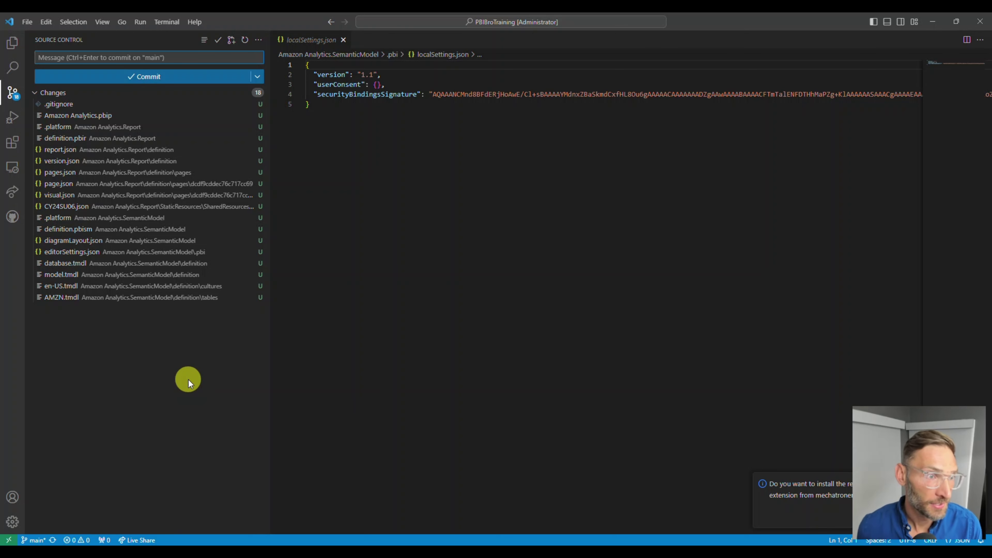
left_click(87, 243)
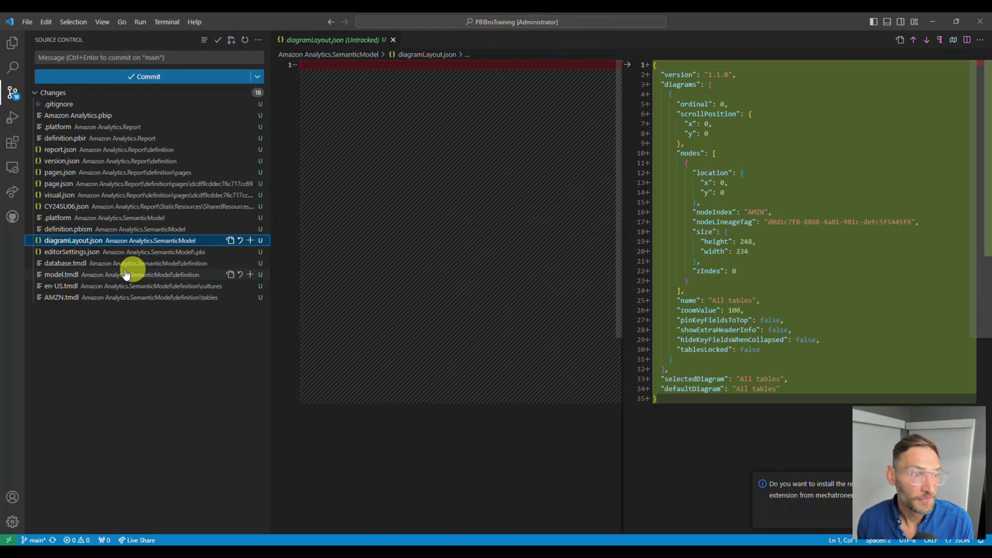
left_click(80, 207)
left_click(88, 195)
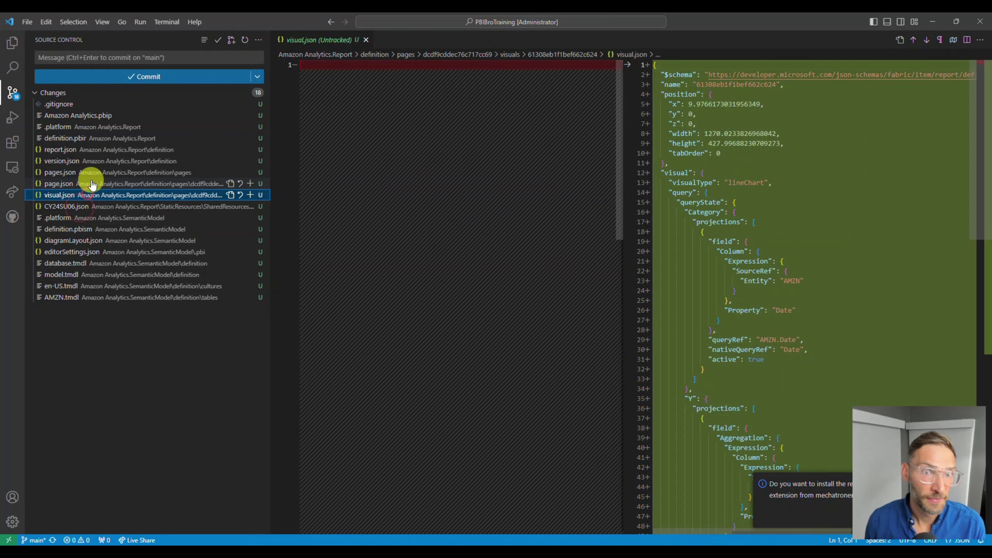
left_click(92, 183)
left_click(104, 161)
left_click(105, 150)
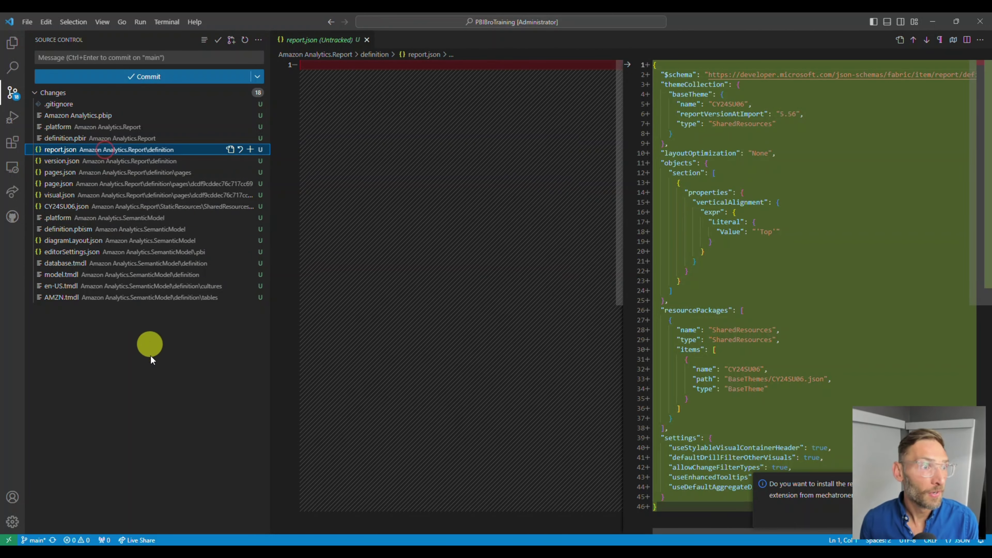
Stage and commit all changed project files with the message "new report", and sync the commit to the remote repository.
left_click(152, 377)
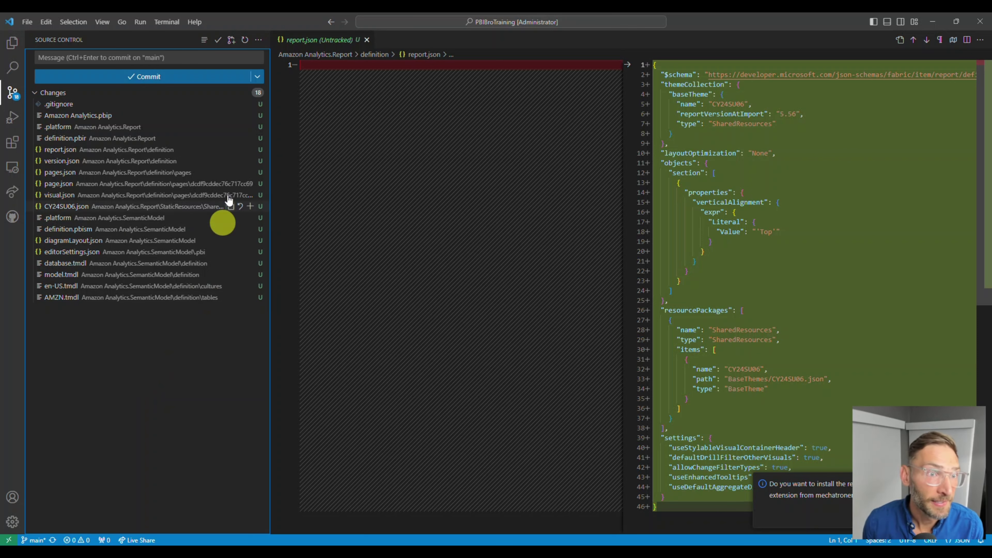
left_click(243, 94)
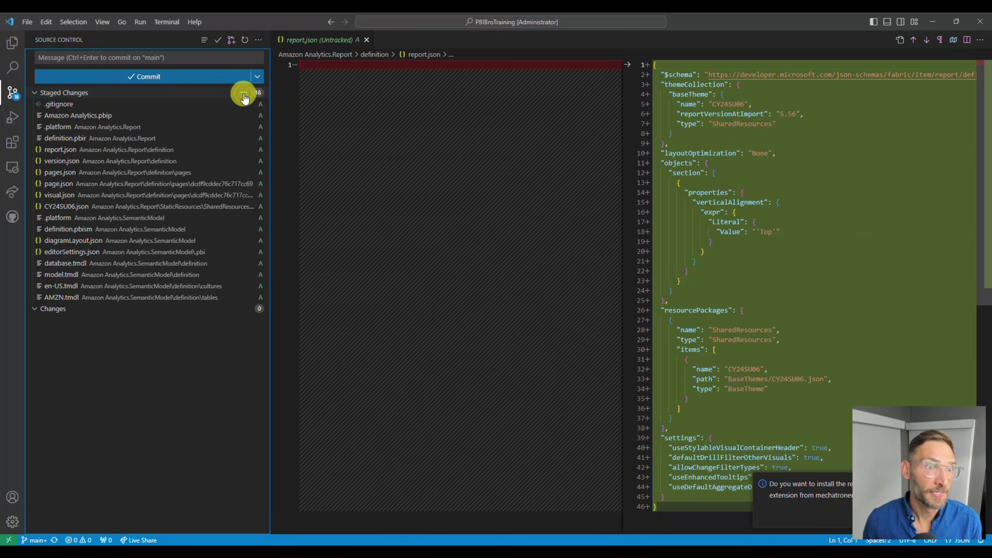
left_click(135, 58)
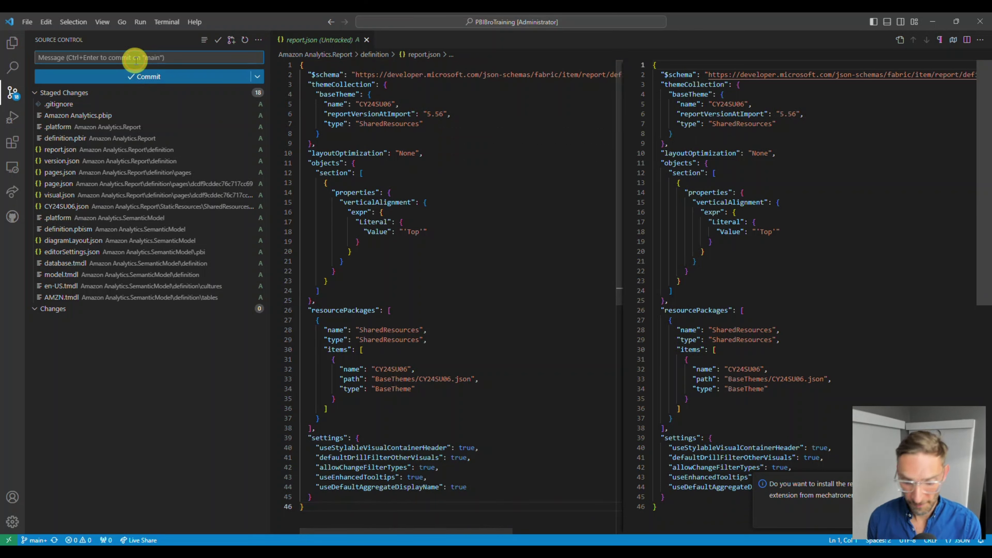
type("new report")
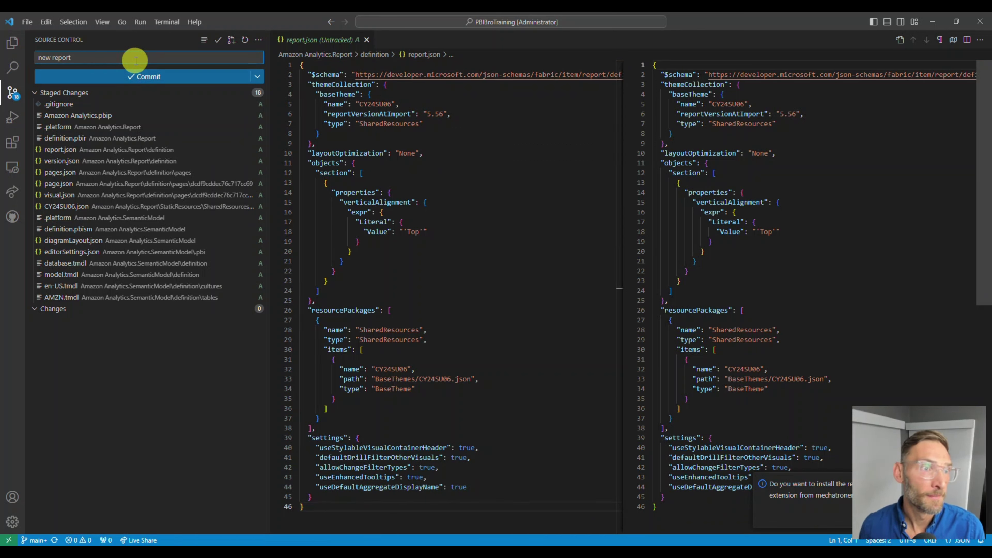
left_click(144, 80)
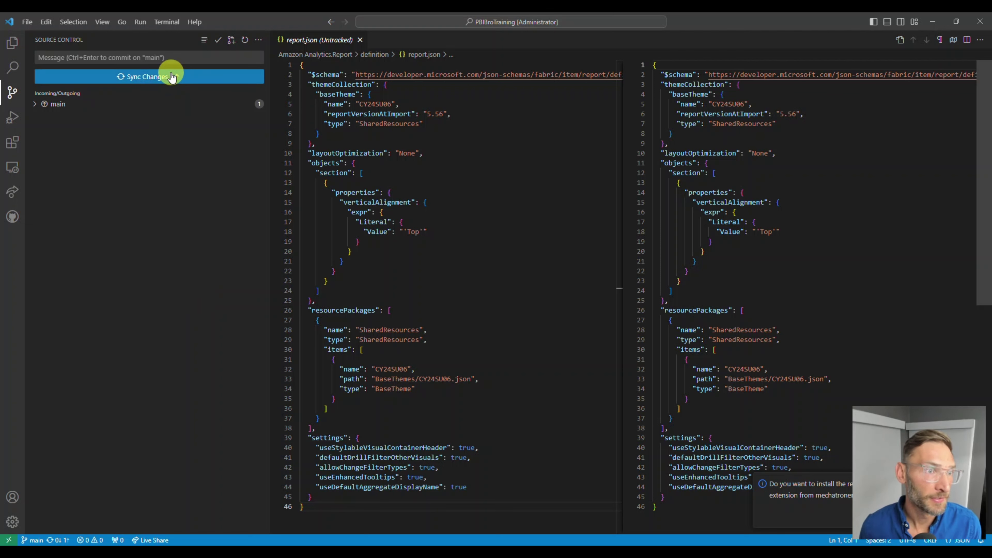
left_click(152, 77)
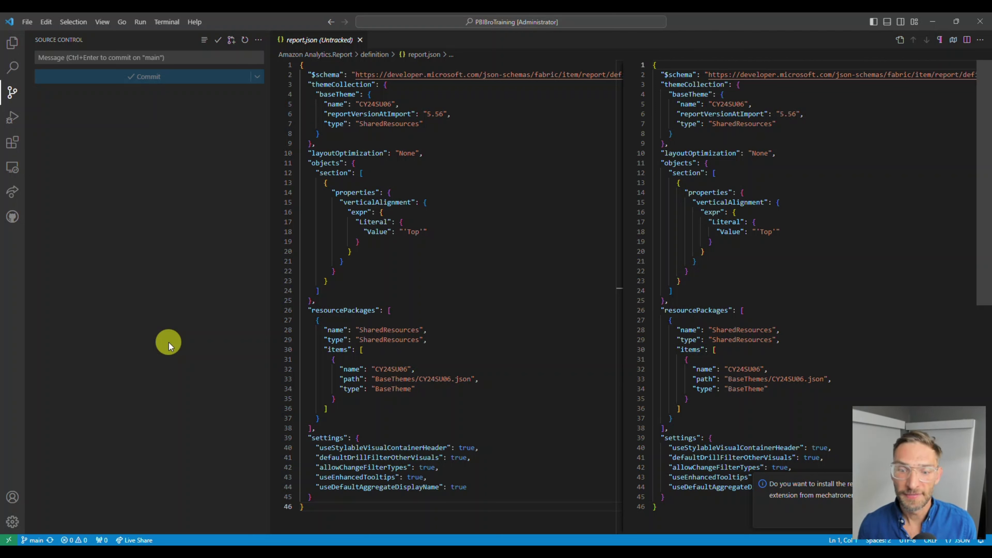
Switch to Power BI Desktop, dismiss the PBIR notice and set the line chart's line color to the dark blue theme color.
key("alt+Tab")
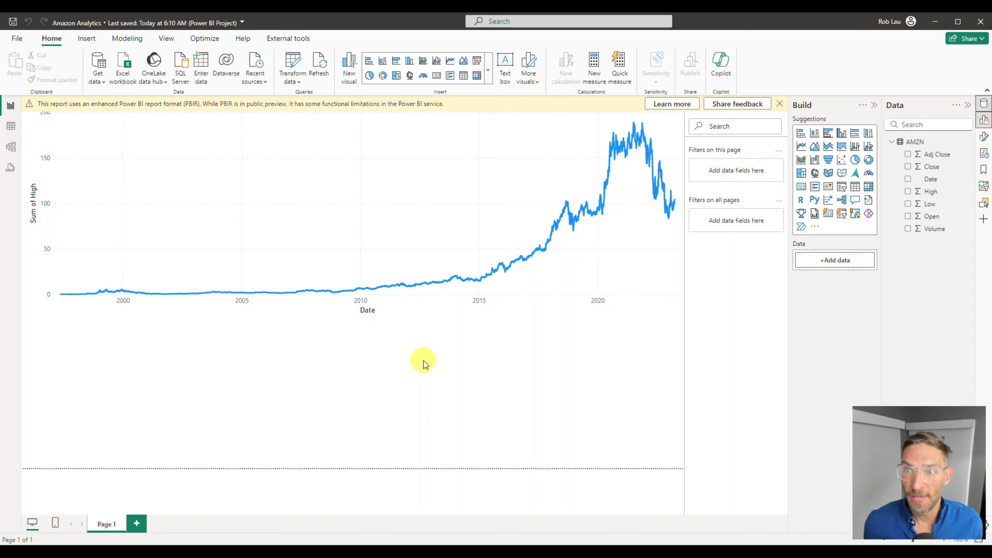
left_click(780, 103)
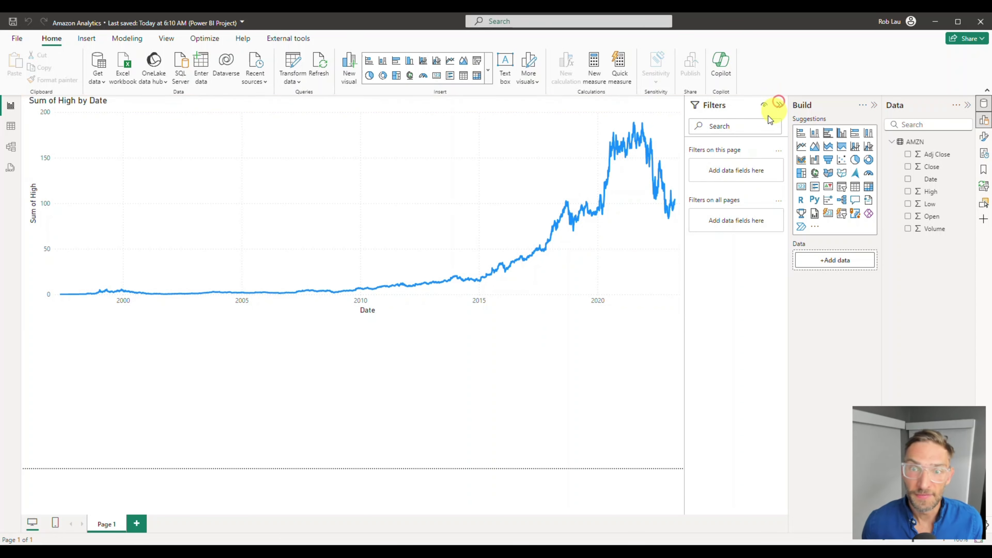
mouse_move(363, 282)
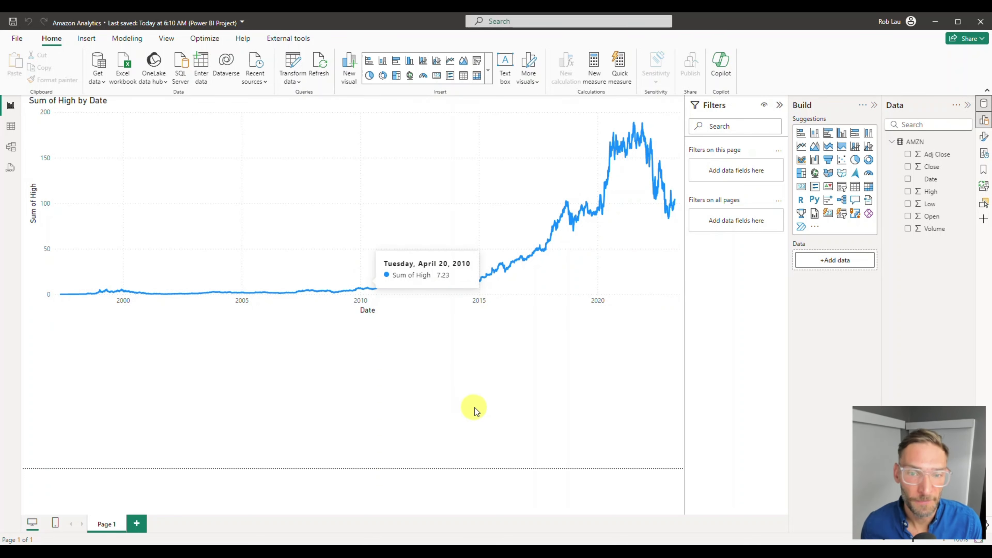
left_click(410, 309)
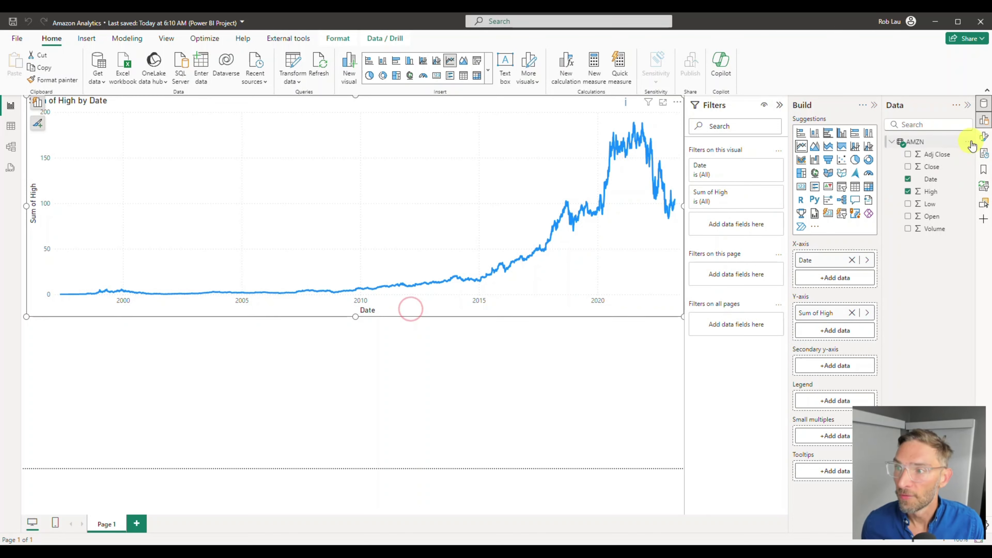
left_click(984, 137)
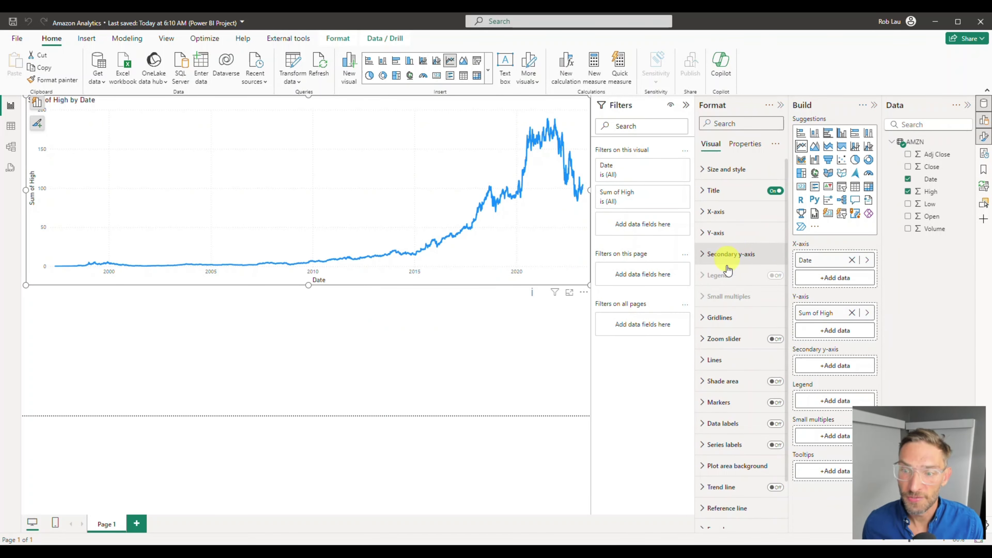
left_click(709, 360)
scroll(736, 393, "down", 5)
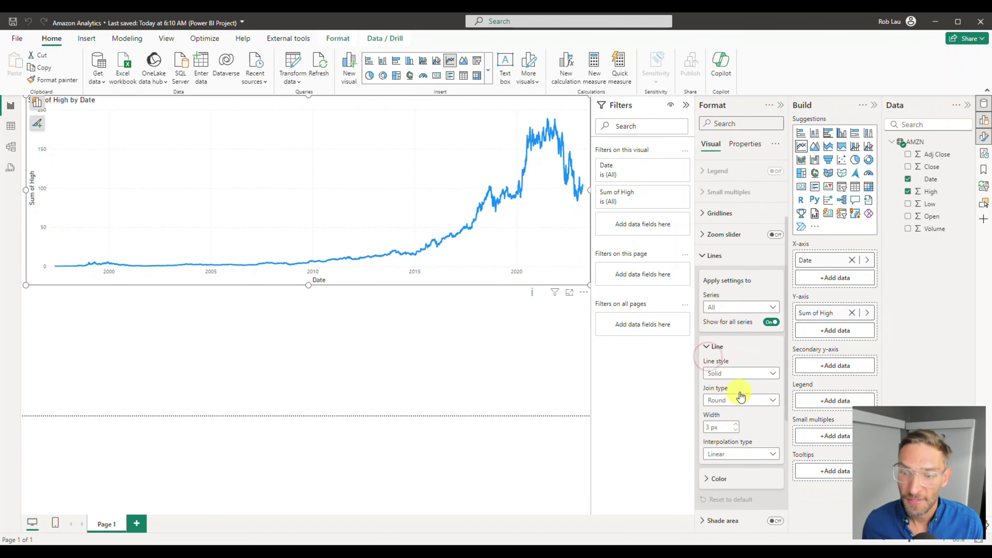
left_click(722, 404)
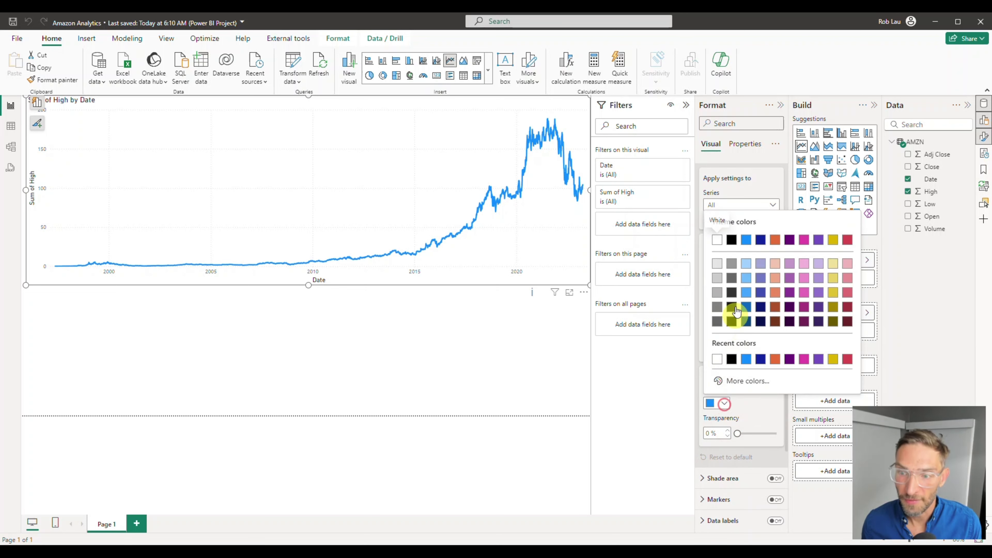
left_click(760, 237)
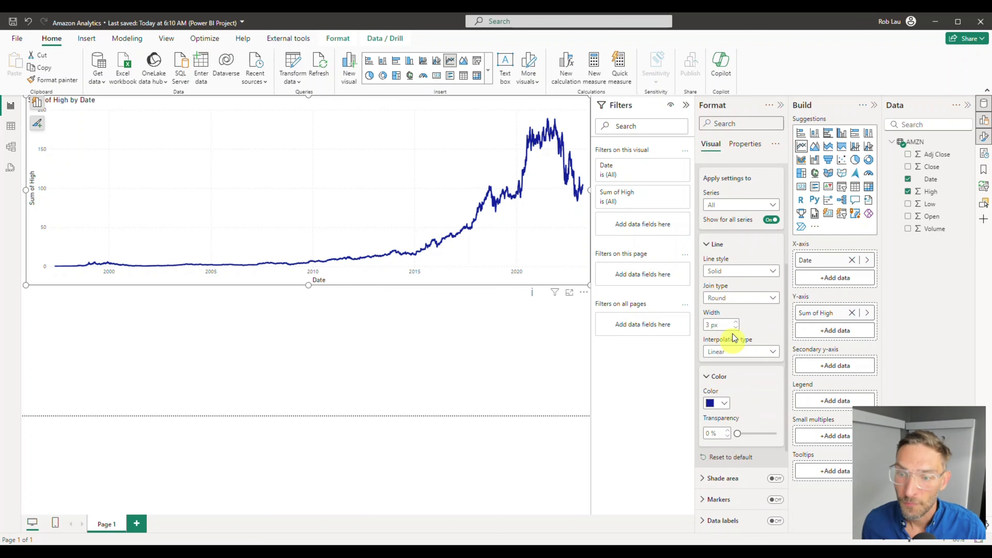
Set the chart line's width to 8 px, its join type to Bevel and its line style to Dotted.
left_click(733, 321)
left_click(733, 321)
left_click(768, 298)
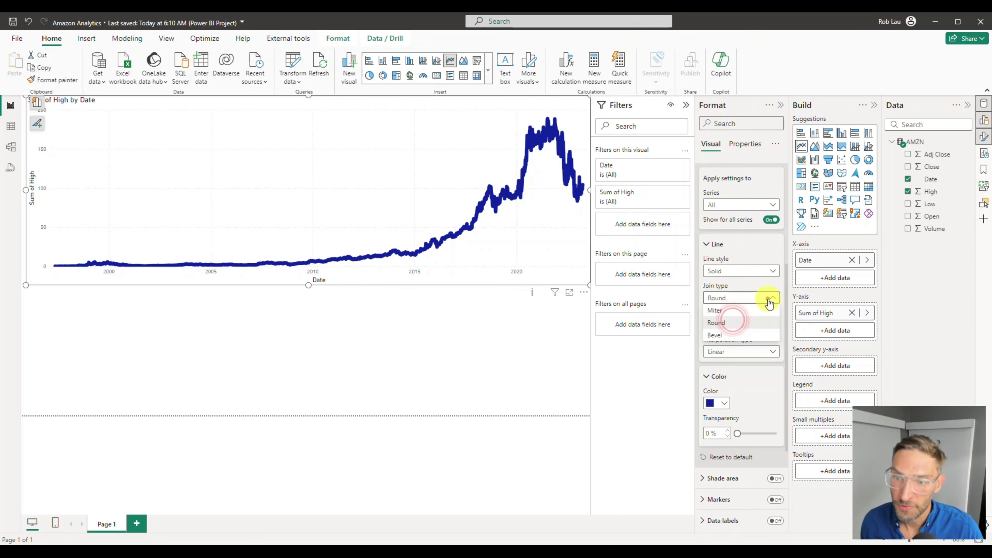
left_click(715, 334)
left_click(761, 271)
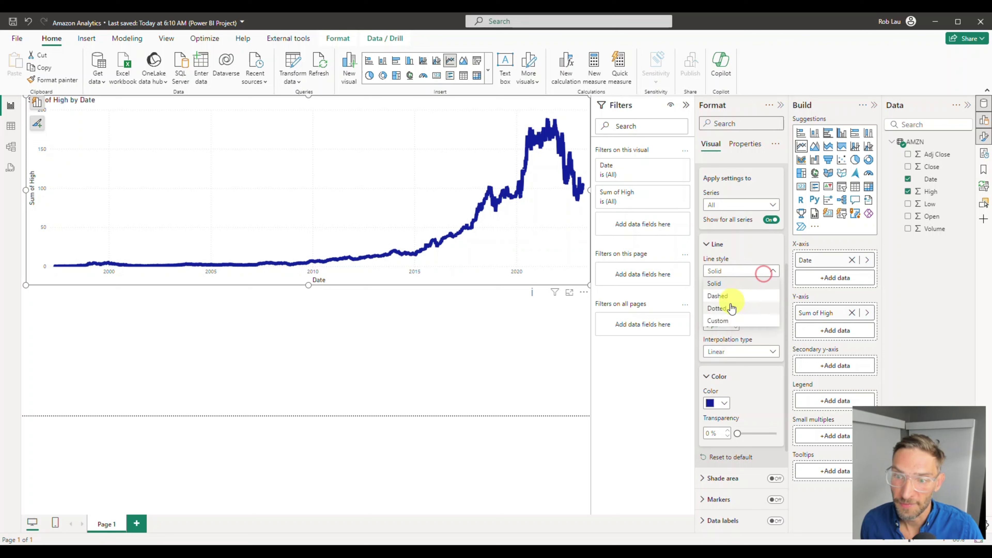
left_click(727, 302)
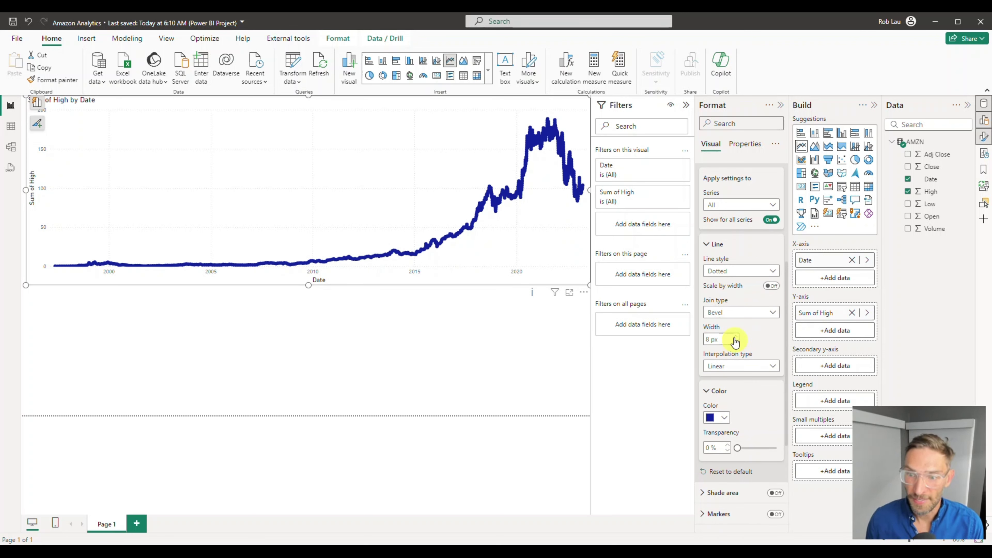
Reduce the chart line's width to 6 px and set its color transparency to 23%.
left_click(734, 341)
left_click(734, 341)
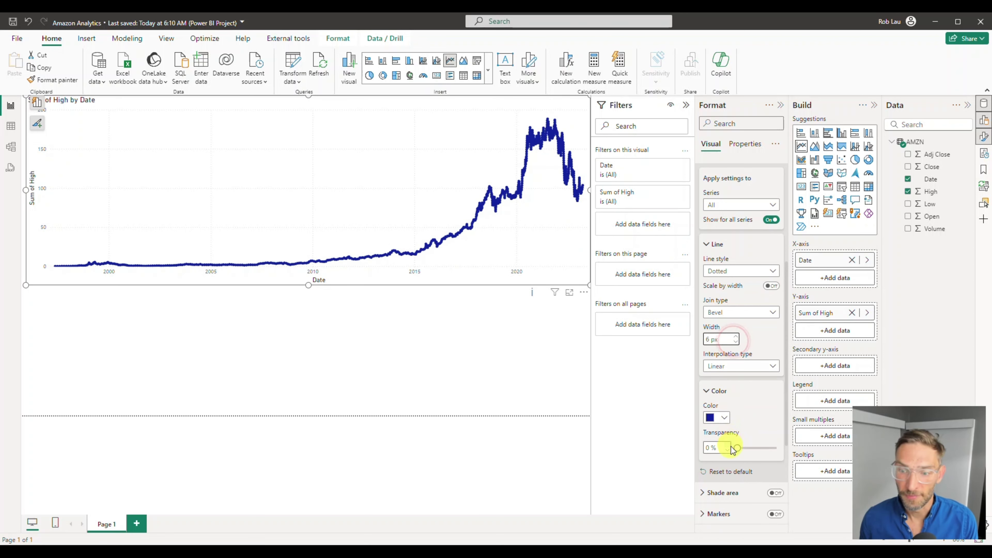
left_click_drag(737, 446, 746, 448)
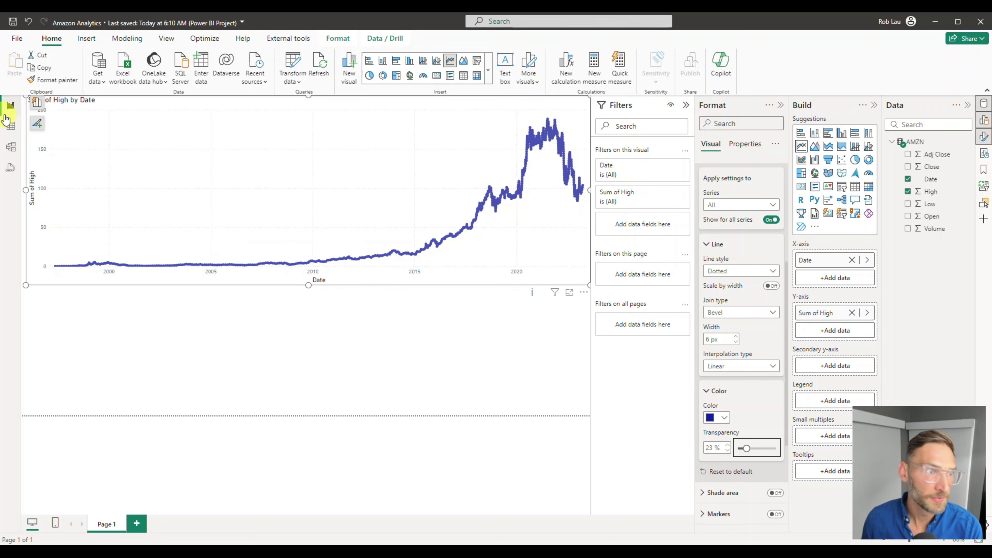
Center the line chart's title horizontally and make it bold.
left_click(73, 101)
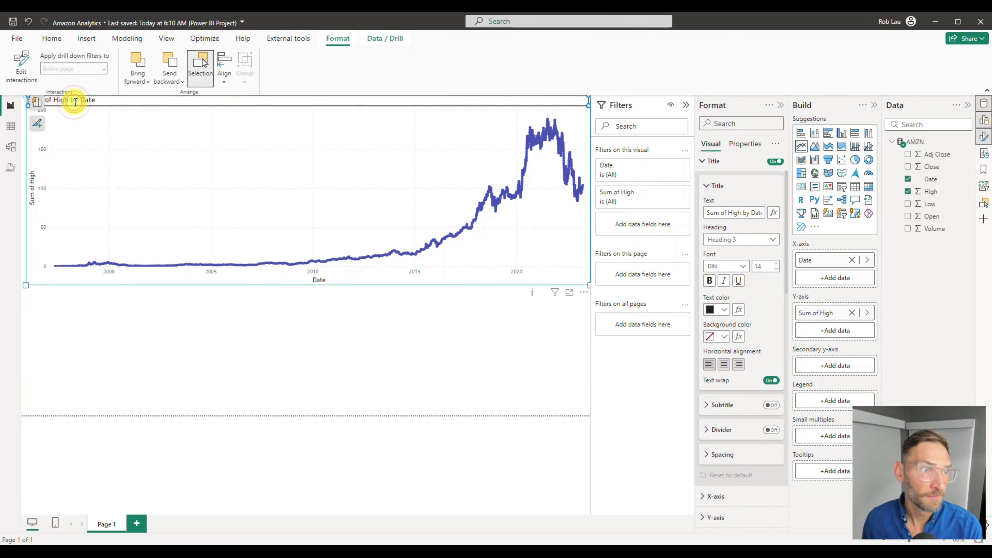
left_click(723, 371)
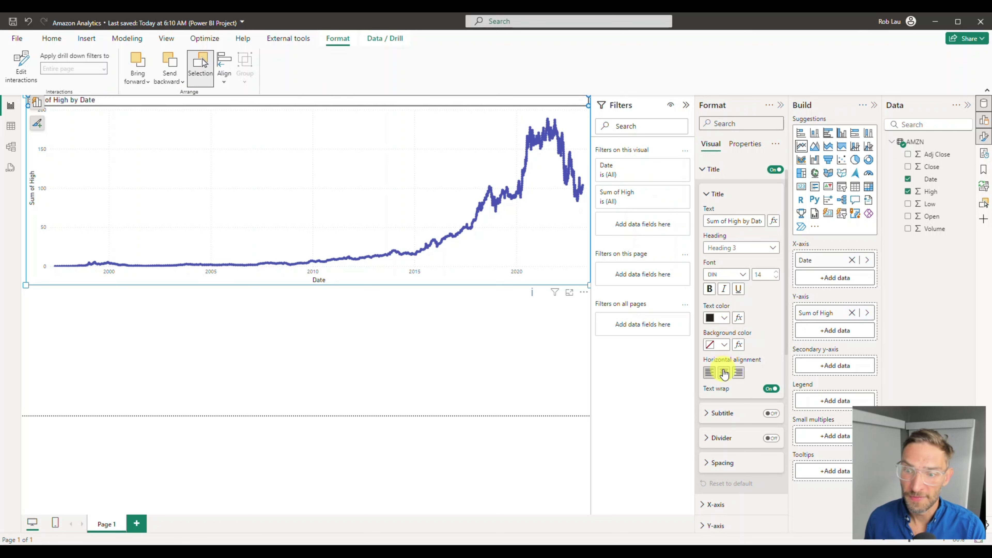
left_click(707, 290)
Change the line chart's title text to "Pricing".
double_click(308, 101)
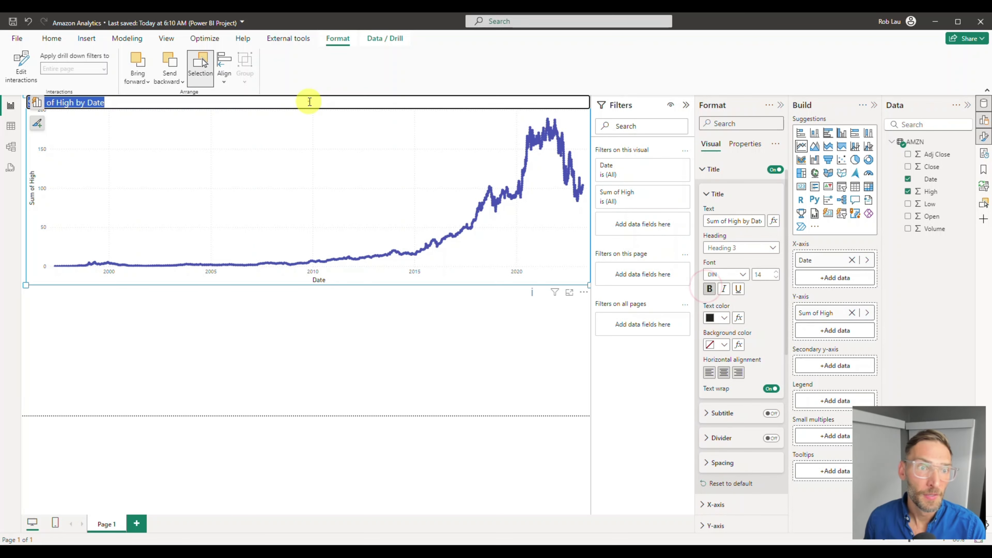
key("BackSpace")
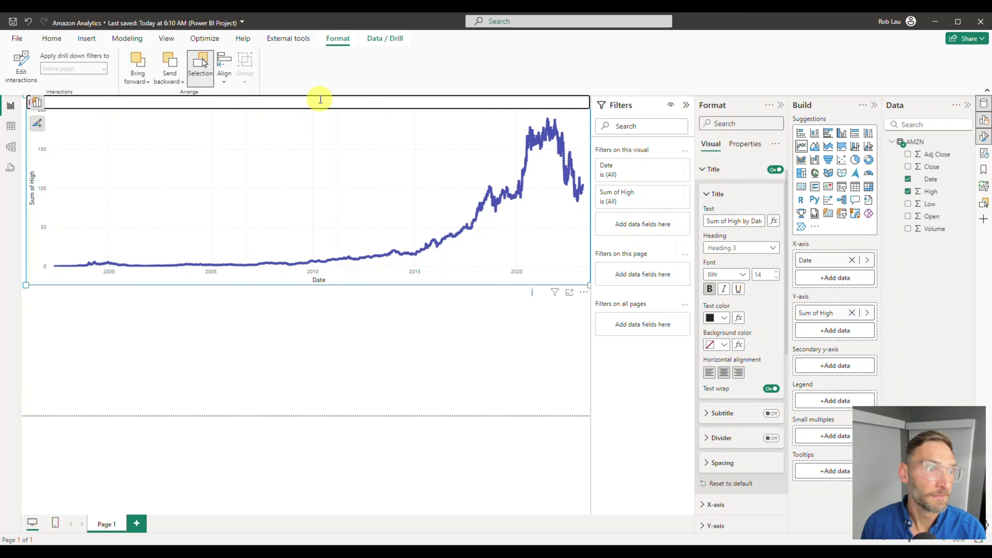
type("Pricing")
key("Return")
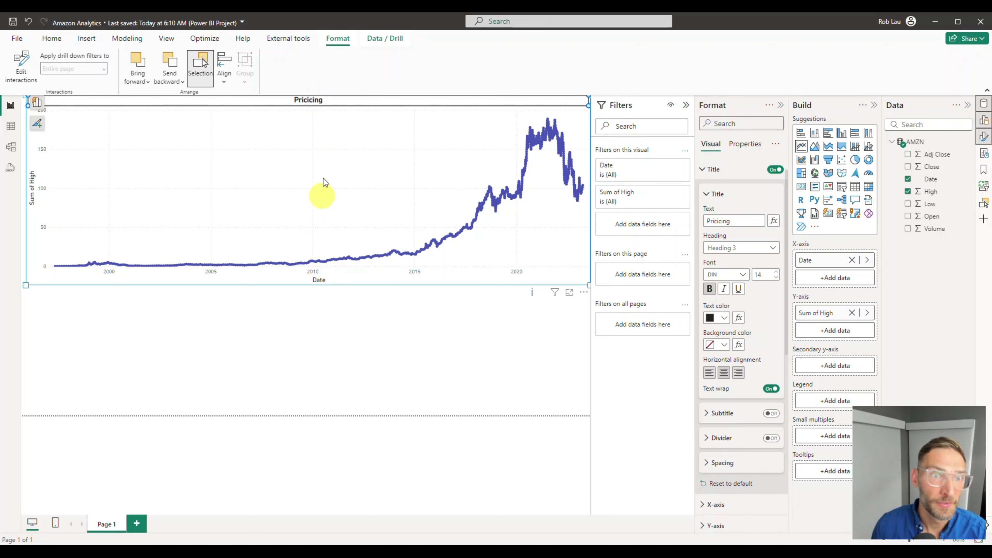
double_click(321, 100)
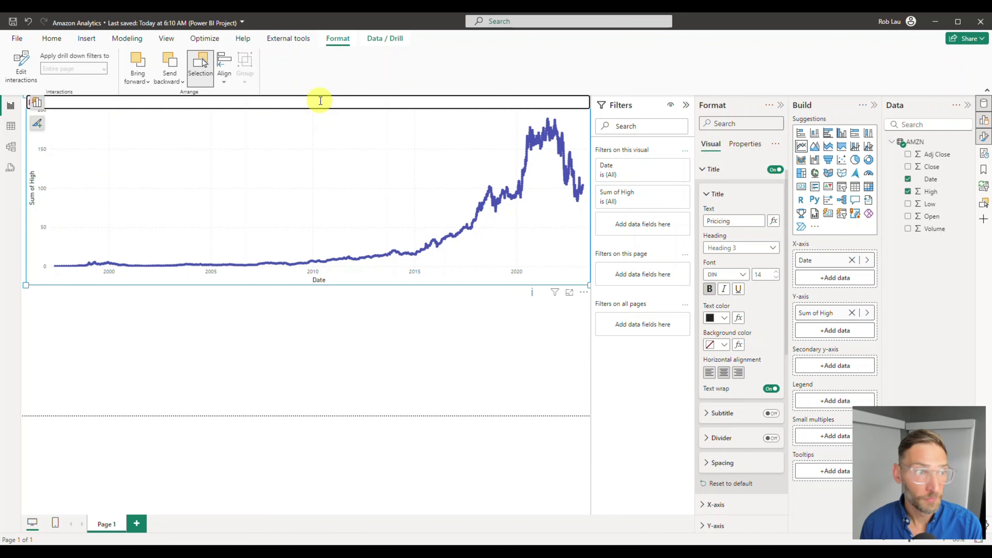
key("Escape")
double_click(325, 101)
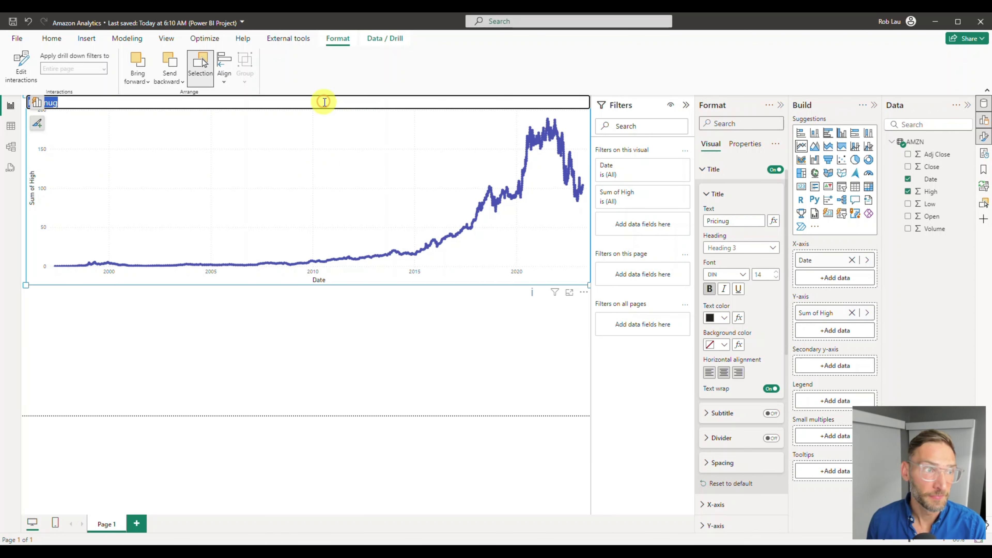
type("Pricing")
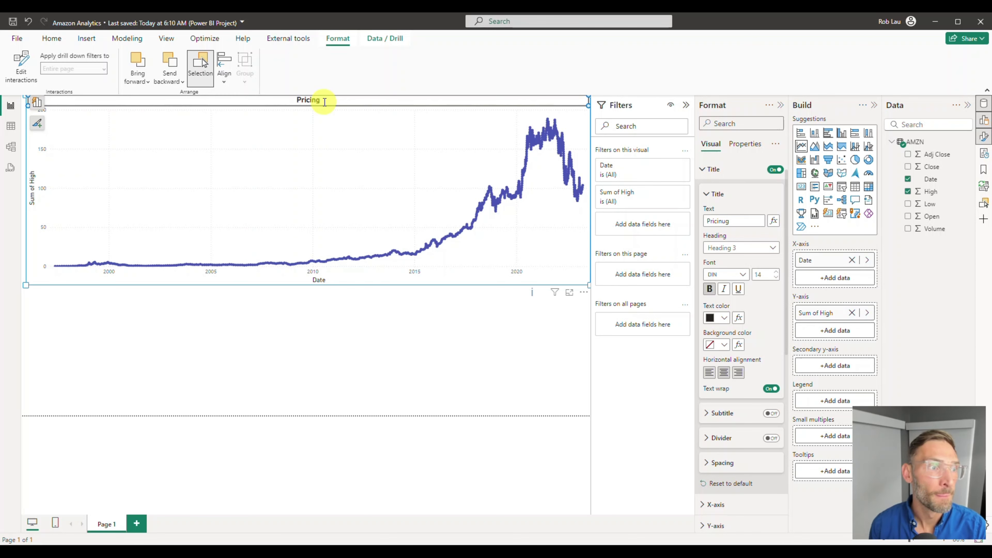
key("Return")
left_click(275, 334)
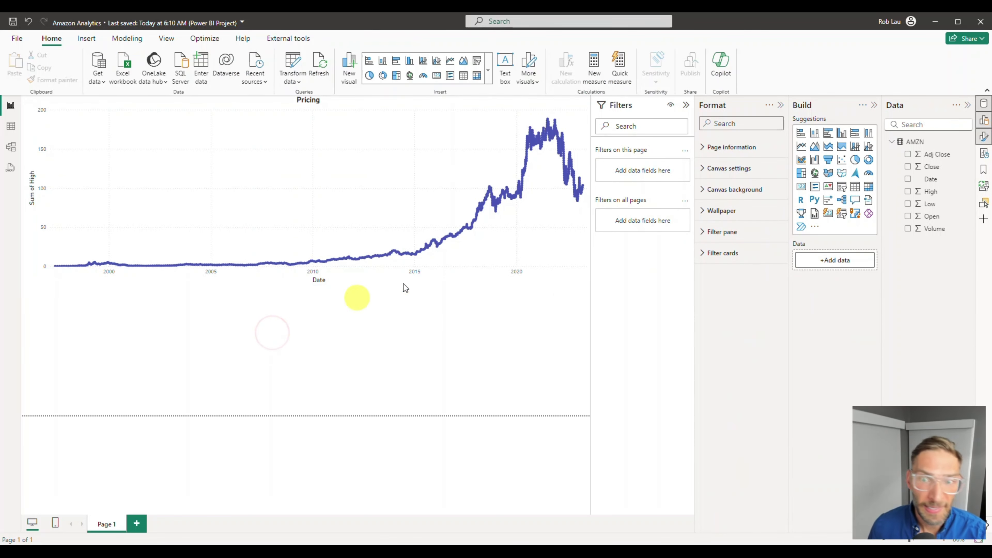
Rename the report page from Page 1 to "Chart Page".
left_click(462, 283)
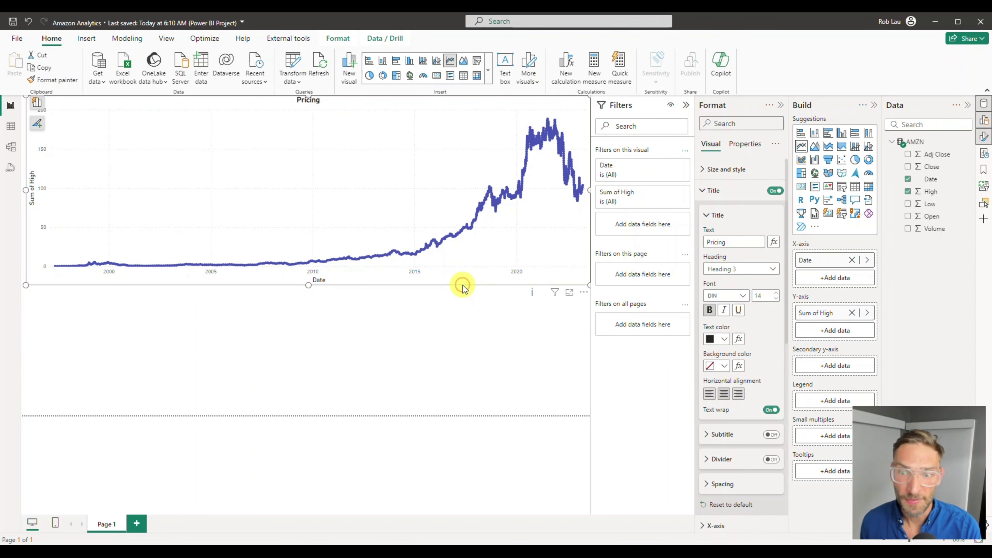
double_click(104, 526)
key("BackSpace")
key("BackSpace")
key("BackSpace")
key("BackSpace")
key("BackSpace")
key("BackSpace")
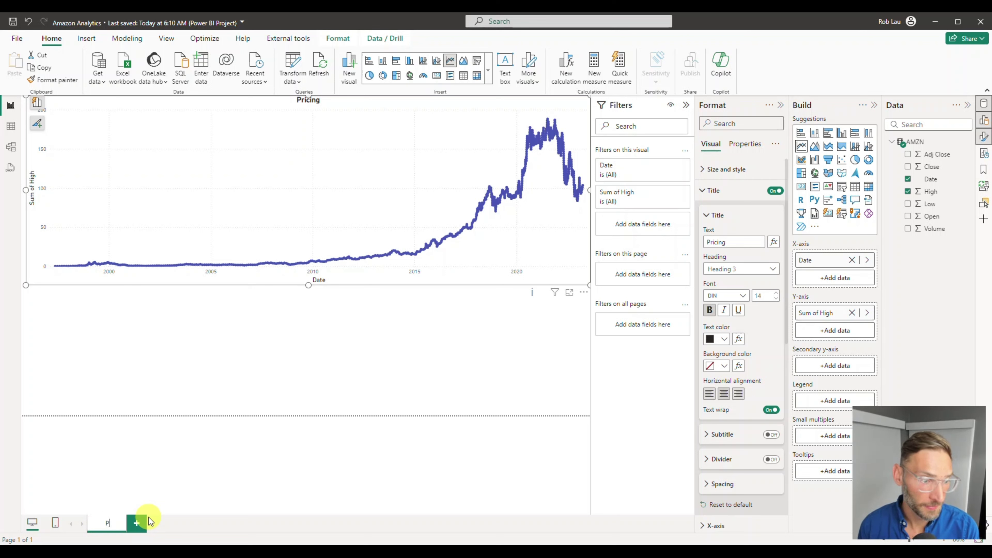
type("Chart")
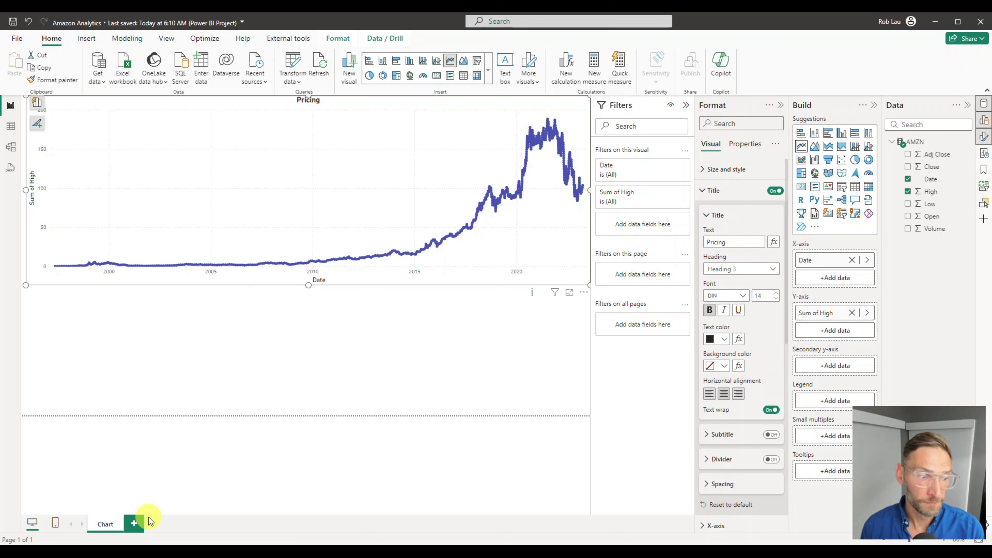
left_click(101, 523)
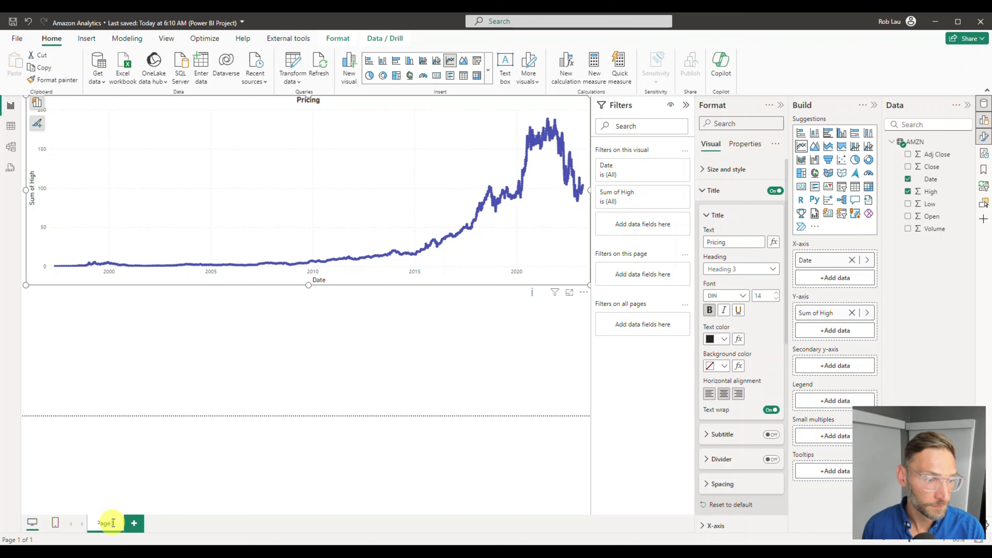
left_click(114, 521)
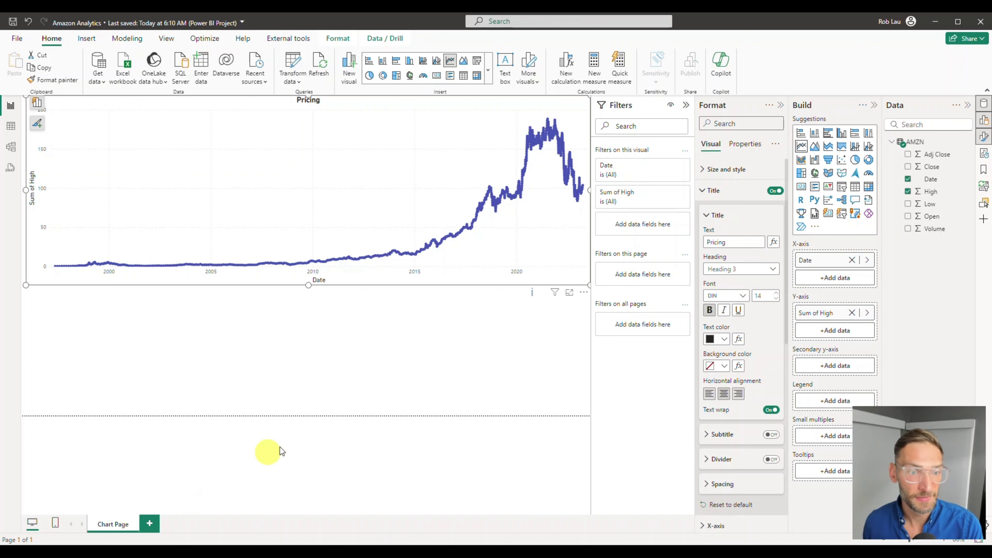
left_click(321, 364)
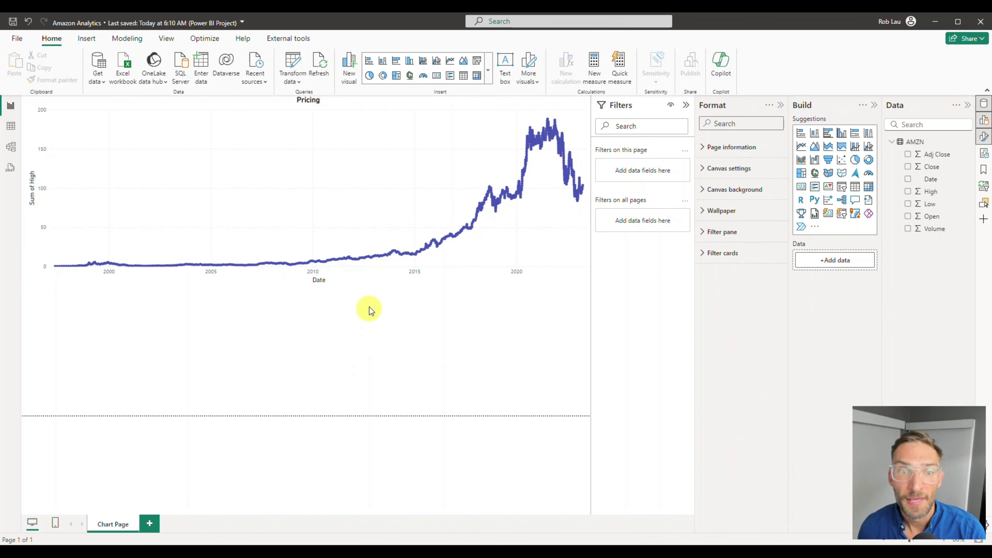
left_click(370, 276)
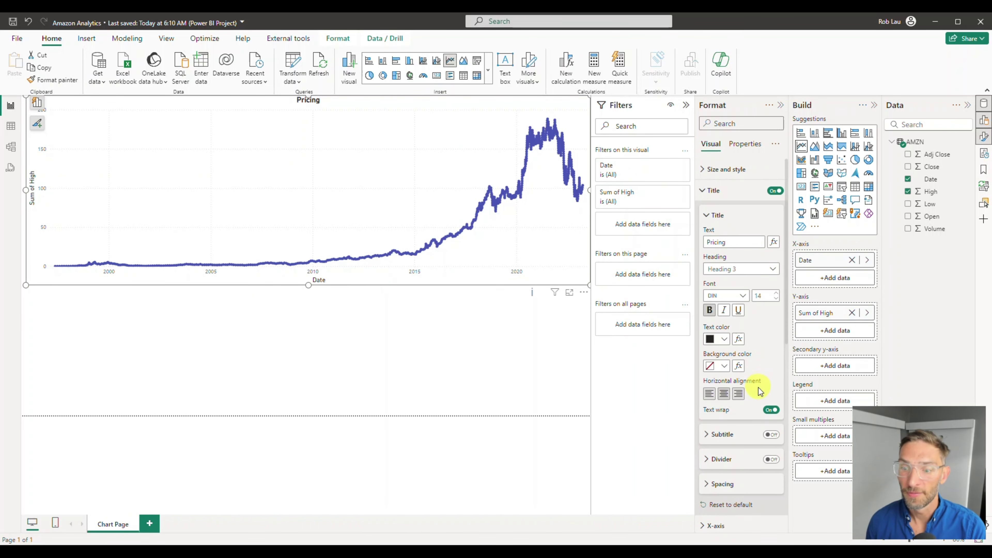
Turn on the shaded area beneath the line in the Pricing chart.
scroll(754, 383, "down", 5)
scroll(758, 391, "down", 2)
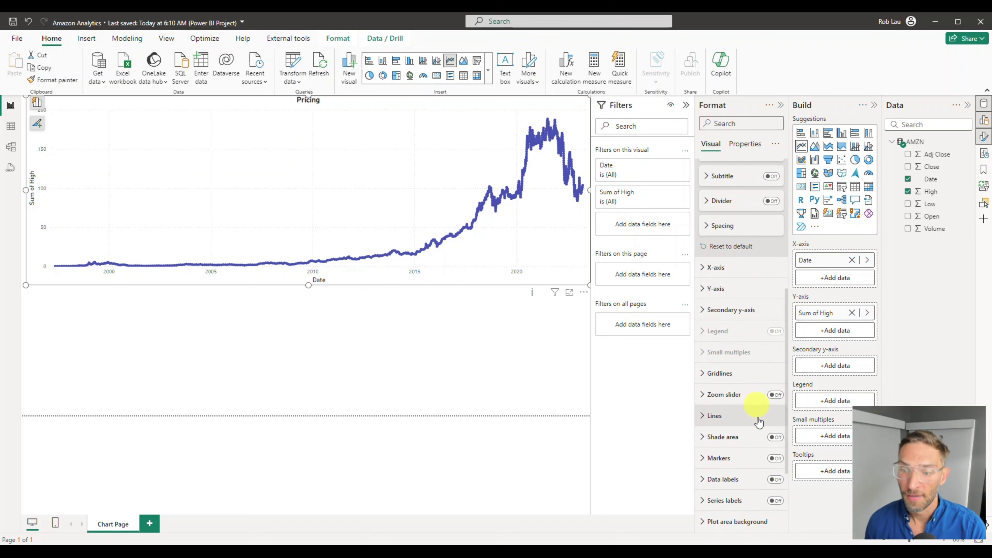
left_click(775, 436)
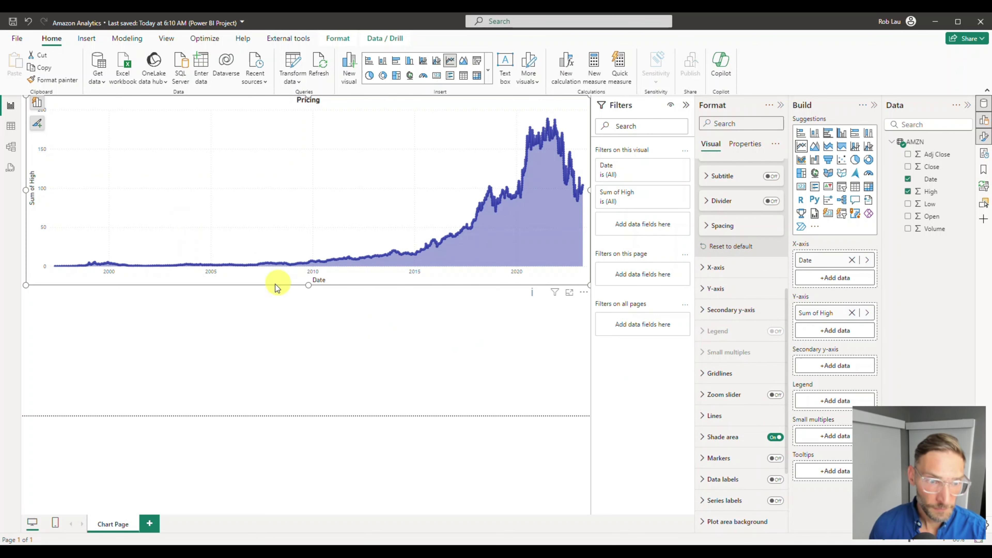
Add a new visual below the Pricing chart using the High, Low, Volume and Open fields.
left_click(344, 333)
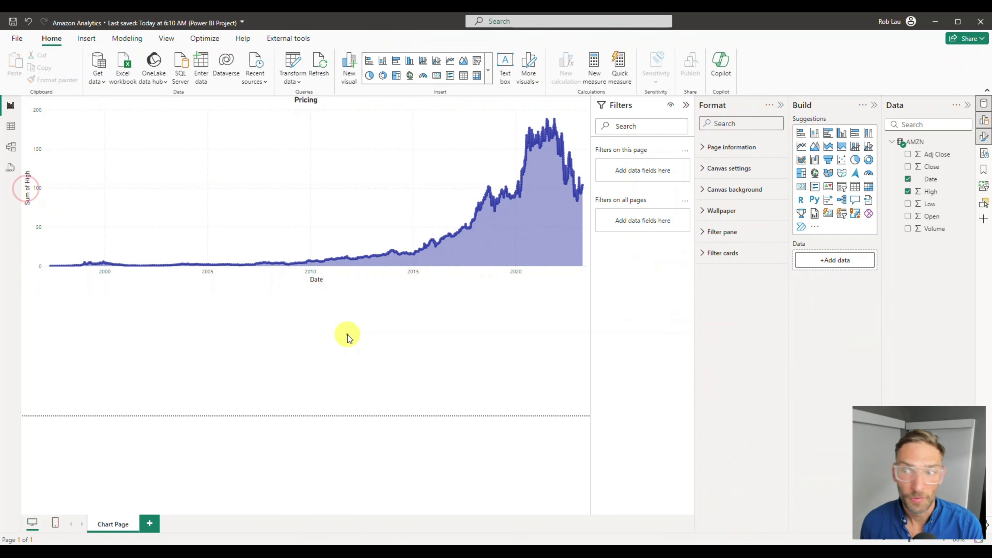
left_click(908, 191)
left_click(908, 204)
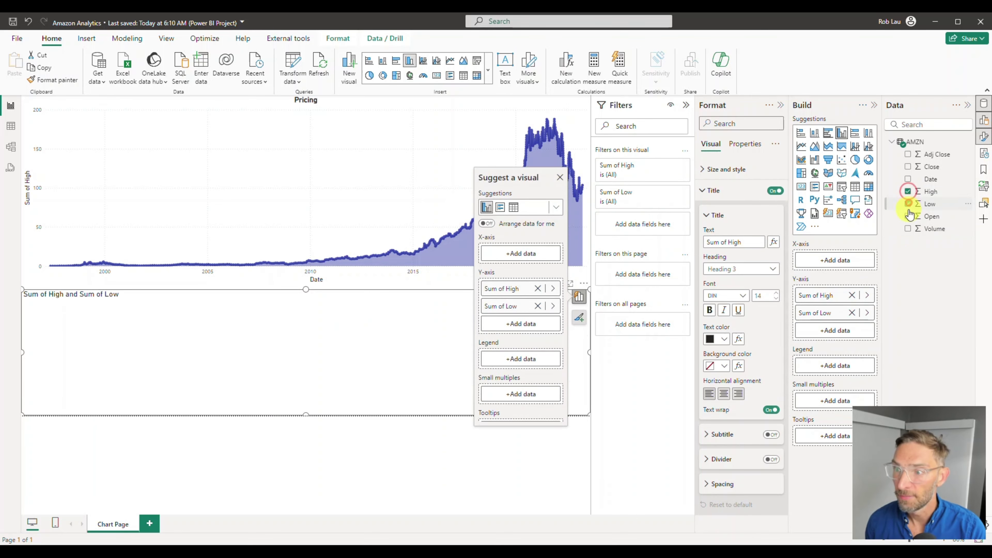
left_click(908, 229)
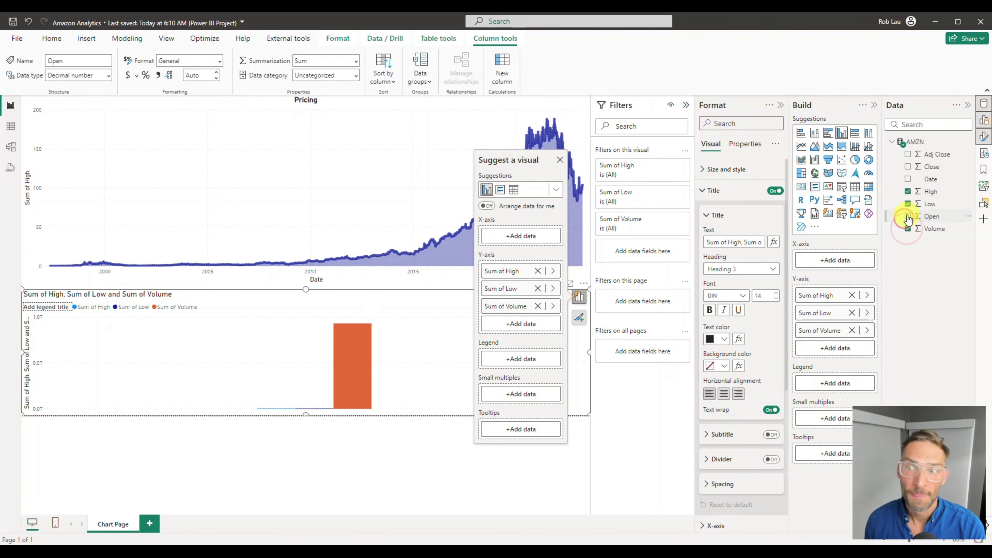
left_click(908, 216)
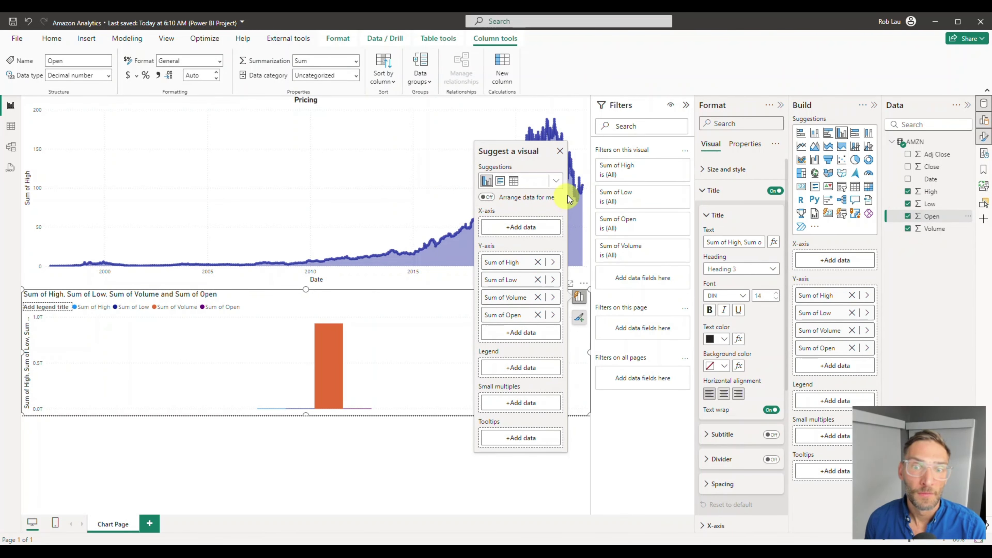
Convert the new High, Low, Volume and Open column chart into a multi-row card.
left_click(556, 182)
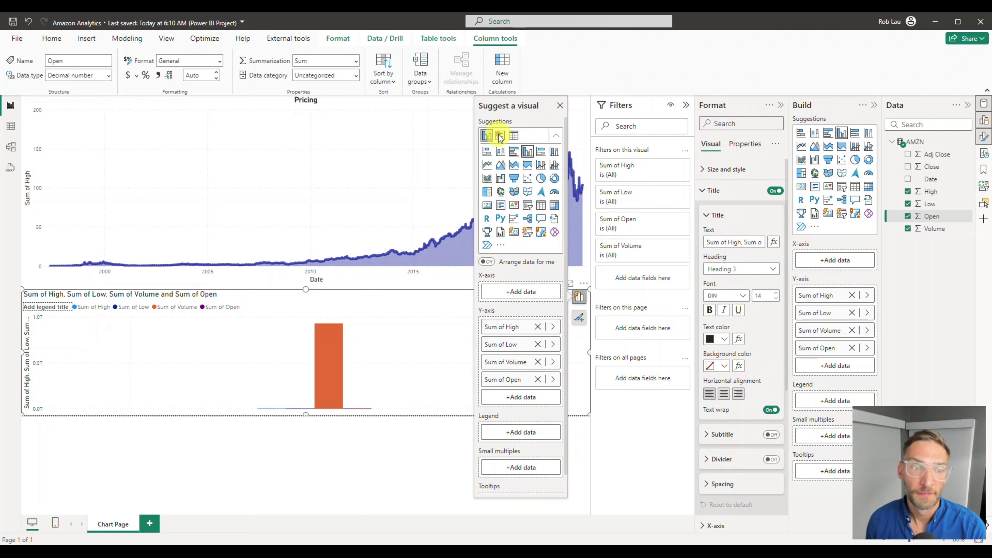
left_click(495, 134)
left_click(321, 471)
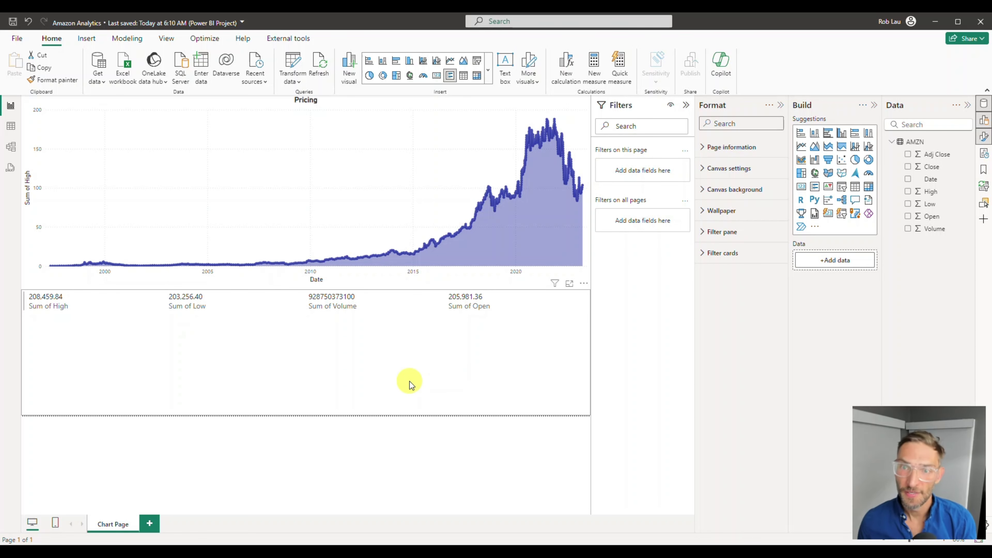
Collapse the Filters pane to enlarge the report canvas, and save the project.
left_click(686, 105)
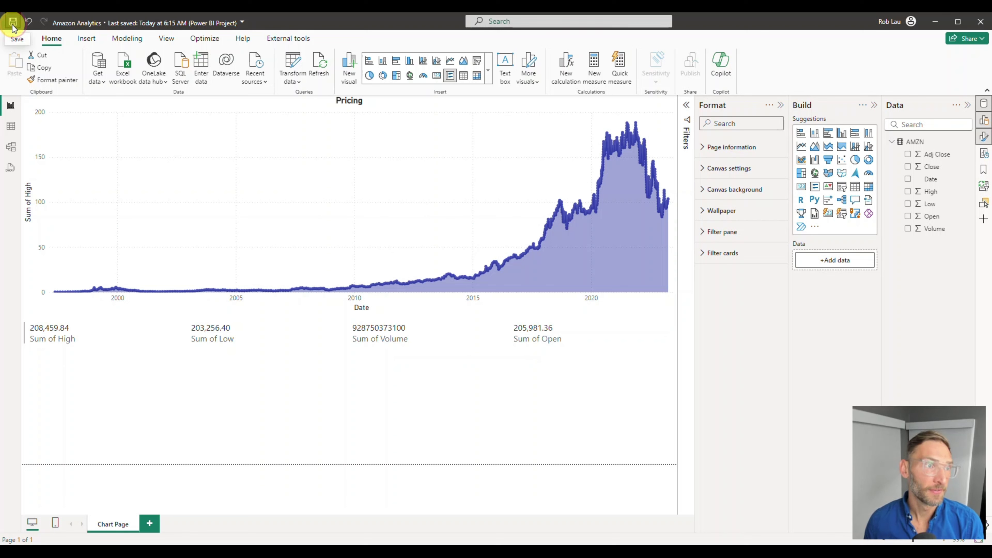
left_click(206, 379)
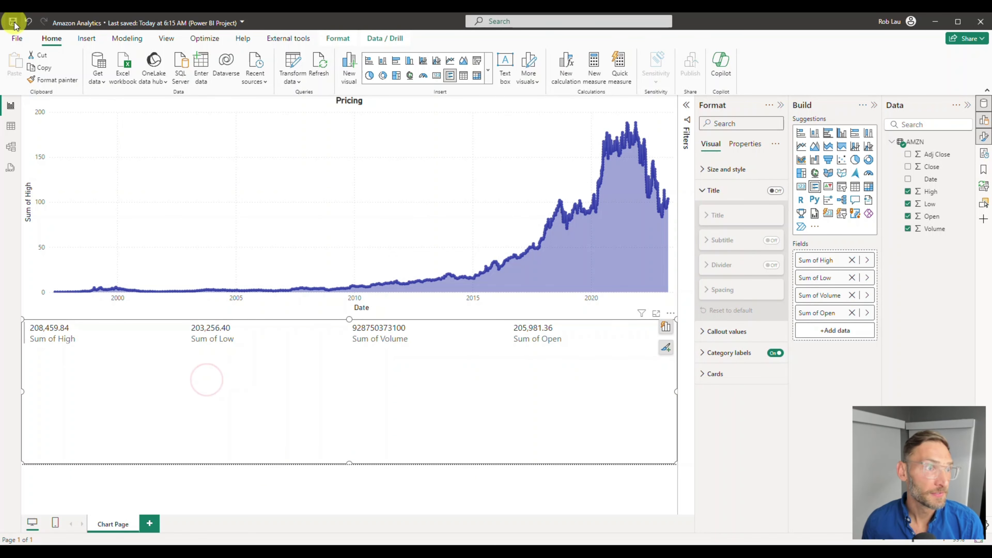